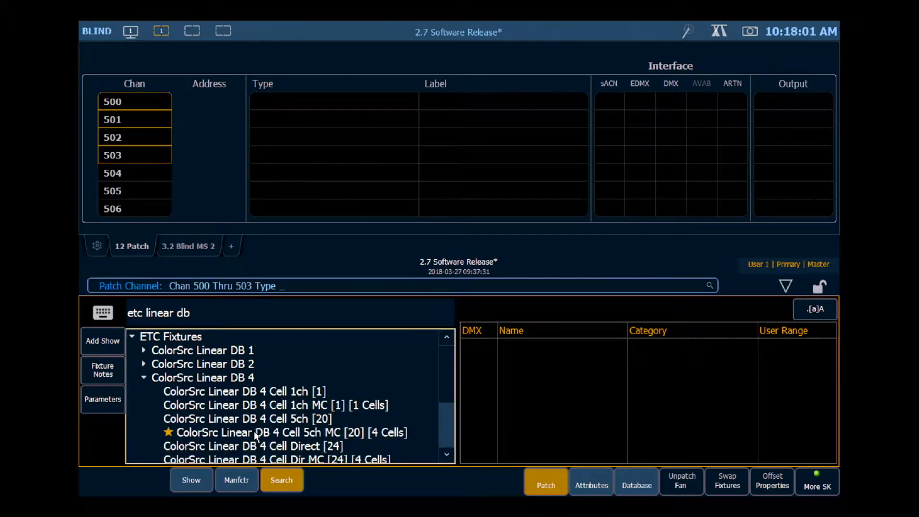
Step: Assign the ETC fixture type ColorSrc Linear DB 4 Cell 5ch MC to channels 500 thru 503 and patch them starting at address 10/1
{"action": "left_click", "coordinate": [317, 433]}
{"action": "key", "text": "Return"}
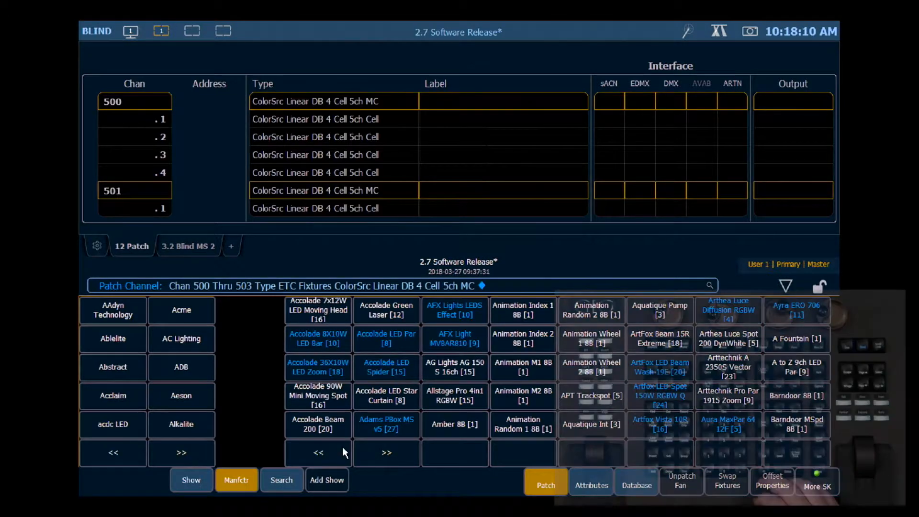
{"action": "type", "text": "@10/1"}
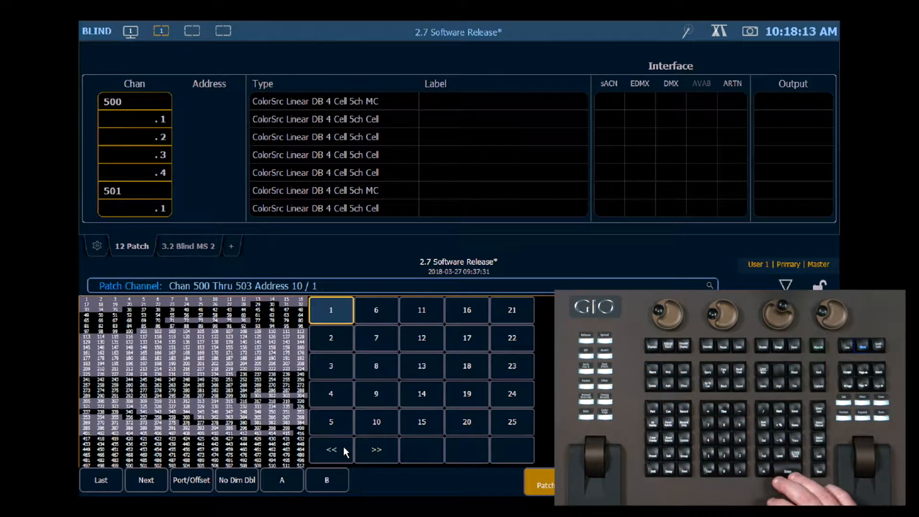
{"action": "key", "text": "Return"}
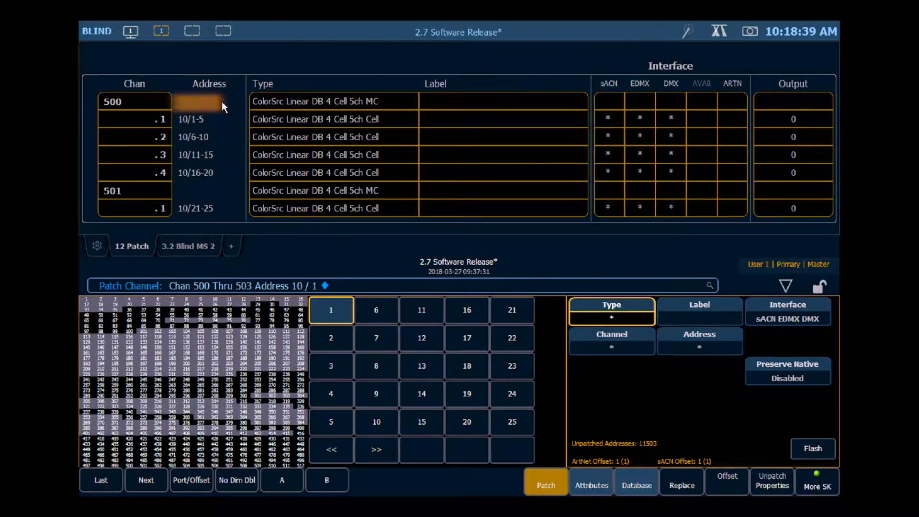
Step: Search the fixture library for k10 and assign Clay Paky's Aleda B EYE K10 Extended MC to channel 505
{"action": "type", "text": "505"}
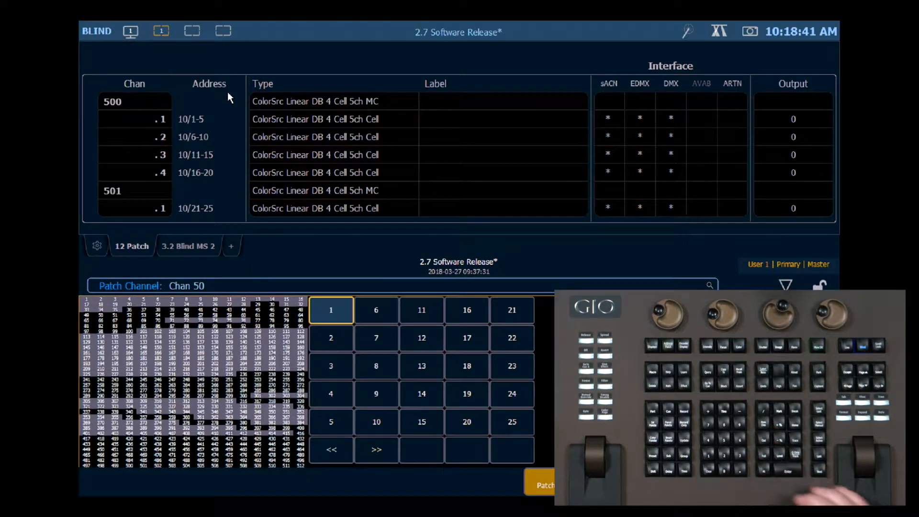
{"action": "key", "text": "Return"}
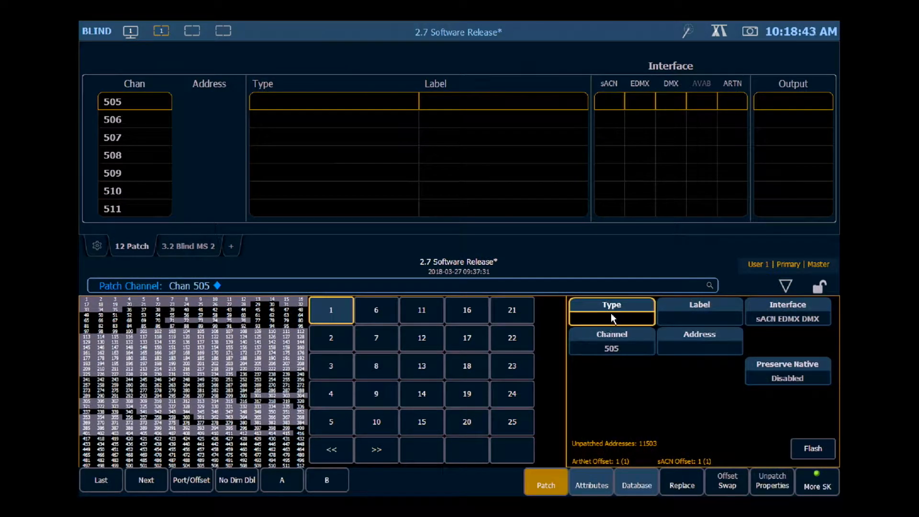
{"action": "left_click", "coordinate": [611, 317]}
{"action": "left_click", "coordinate": [281, 478]}
{"action": "type", "text": "k"}
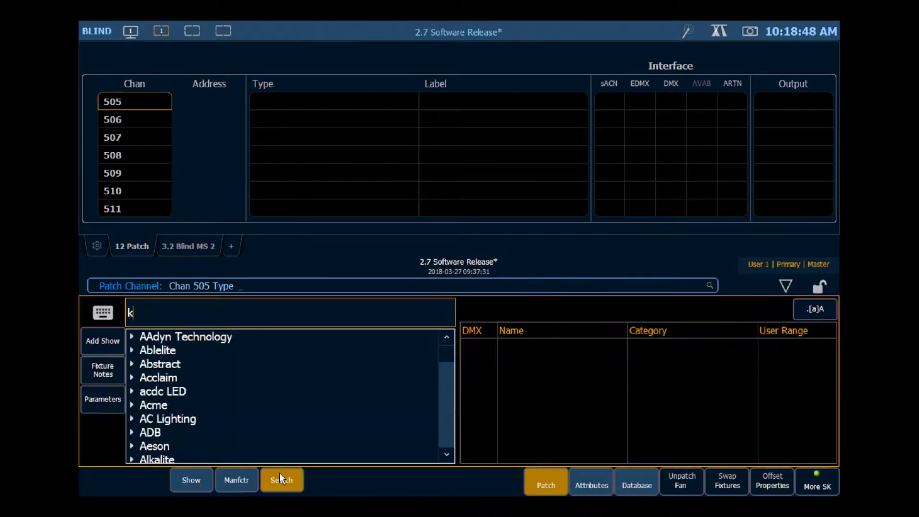
{"action": "type", "text": "10"}
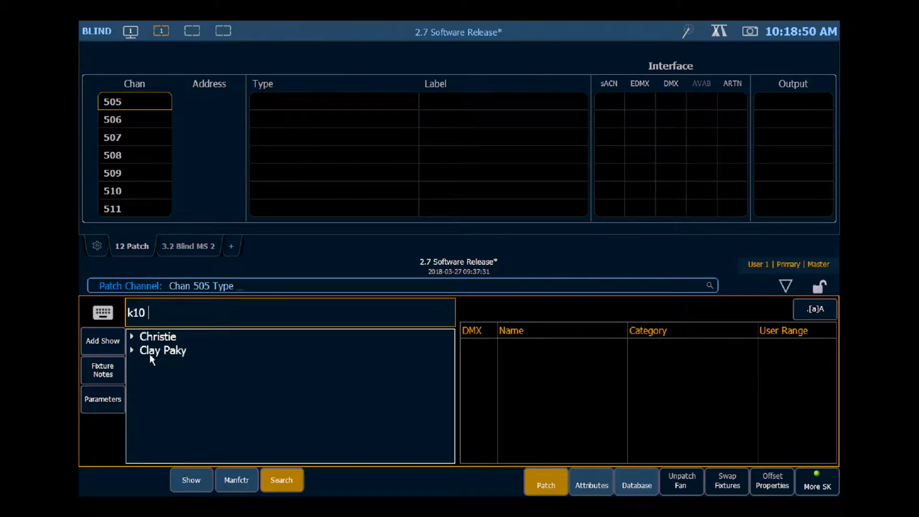
{"action": "left_click", "coordinate": [131, 349]}
{"action": "left_click", "coordinate": [150, 367]}
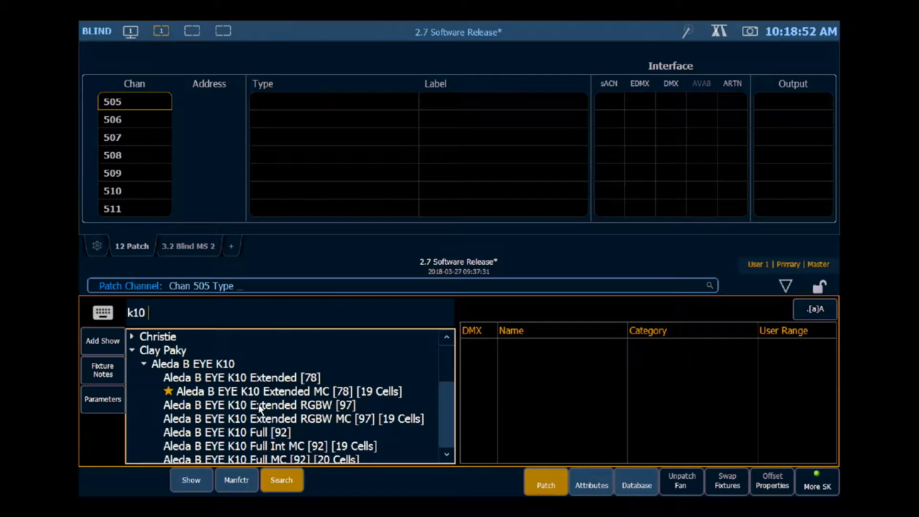
{"action": "left_click", "coordinate": [325, 391]}
{"action": "key", "text": "Return"}
Step: Patch channel 505 at address 10/101
{"action": "type", "text": "a10/101"}
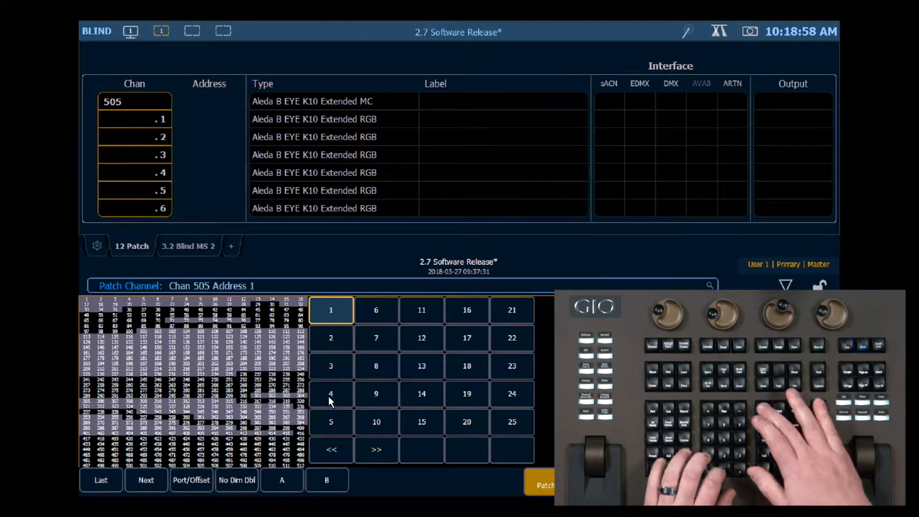
{"action": "key", "text": "Return"}
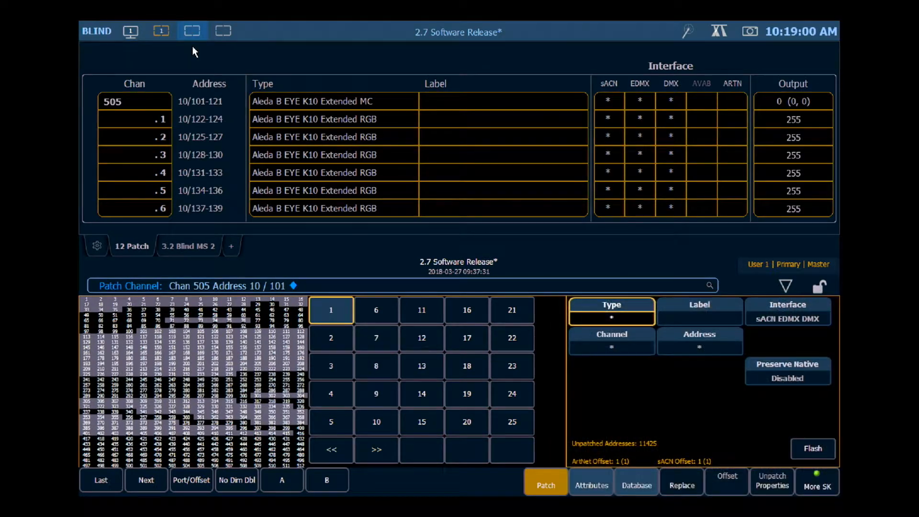
{"action": "left_click", "coordinate": [197, 95]}
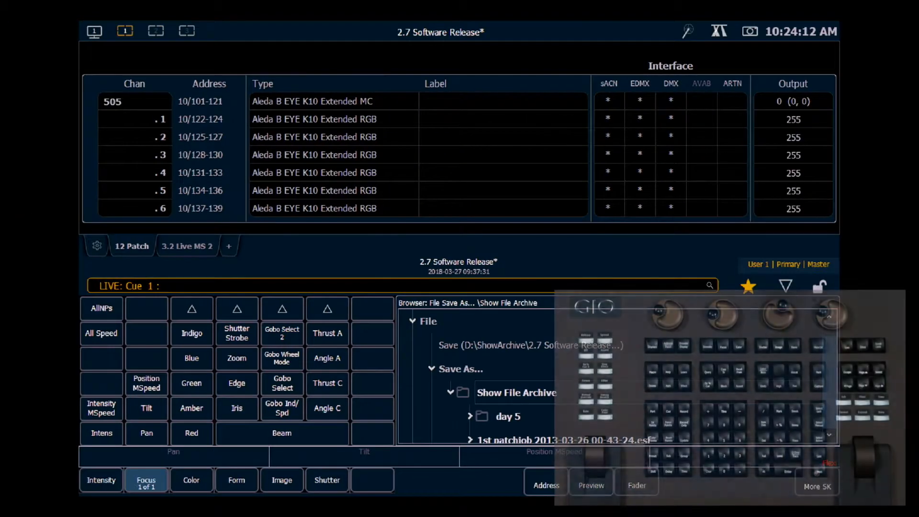
Step: Try the Cells Off and Masters Off filters in the flexichannel display options
{"action": "left_click", "coordinate": [420, 311]}
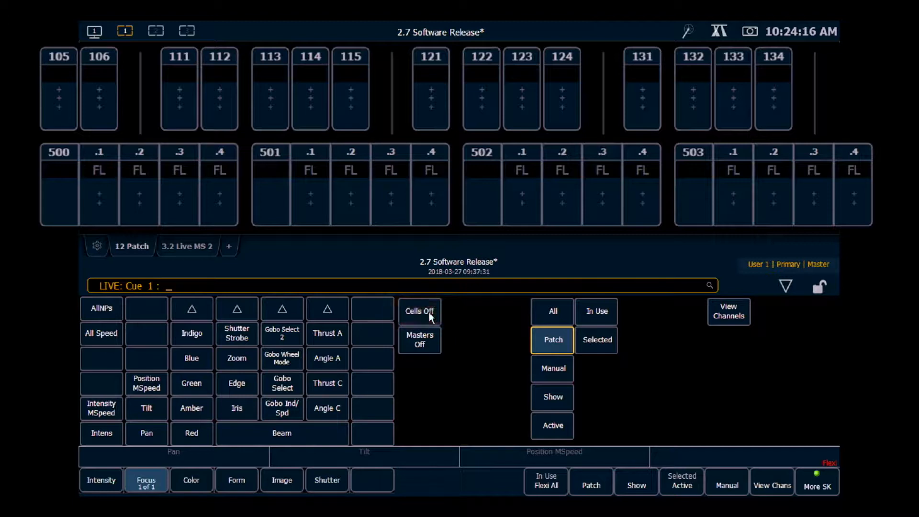
{"action": "left_click", "coordinate": [430, 316]}
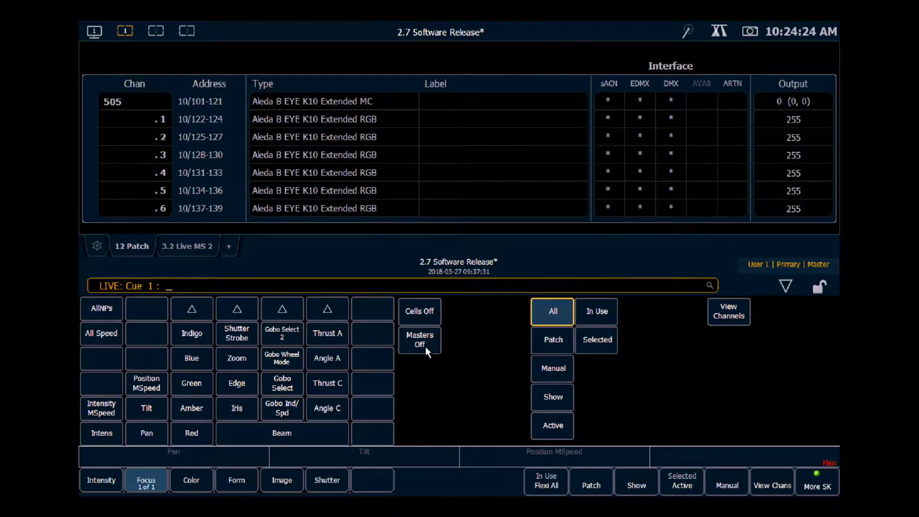
{"action": "left_click", "coordinate": [425, 348]}
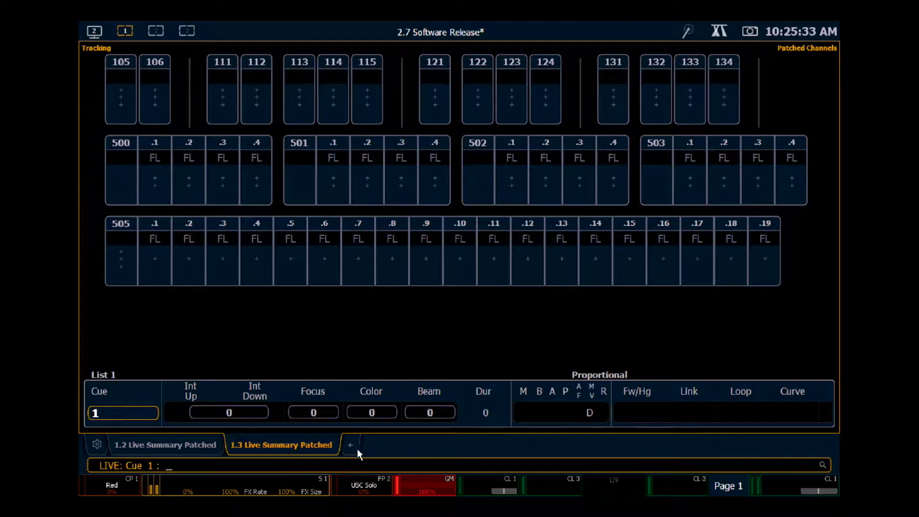
Step: Switch MC Line Wrap off and back on in the Live Summary display settings
{"action": "left_click", "coordinate": [310, 446]}
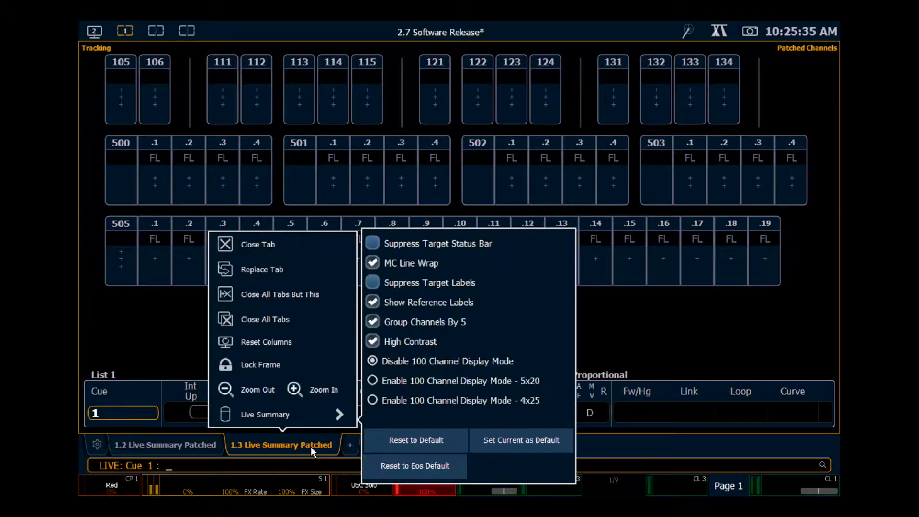
{"action": "left_click", "coordinate": [441, 267]}
{"action": "left_click", "coordinate": [441, 266]}
{"action": "left_click", "coordinate": [632, 342]}
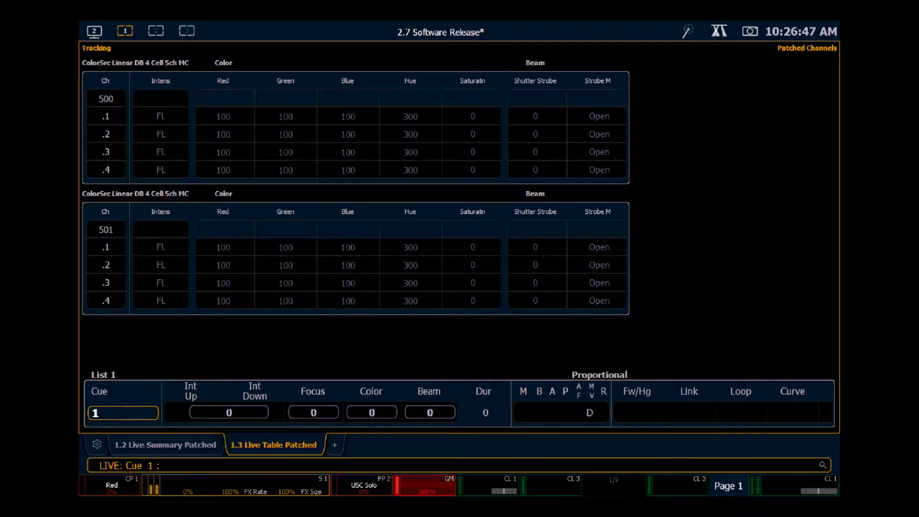
Step: Set channel 500's master intensity to full and its cells only to 25
{"action": "type", "text": "50"}
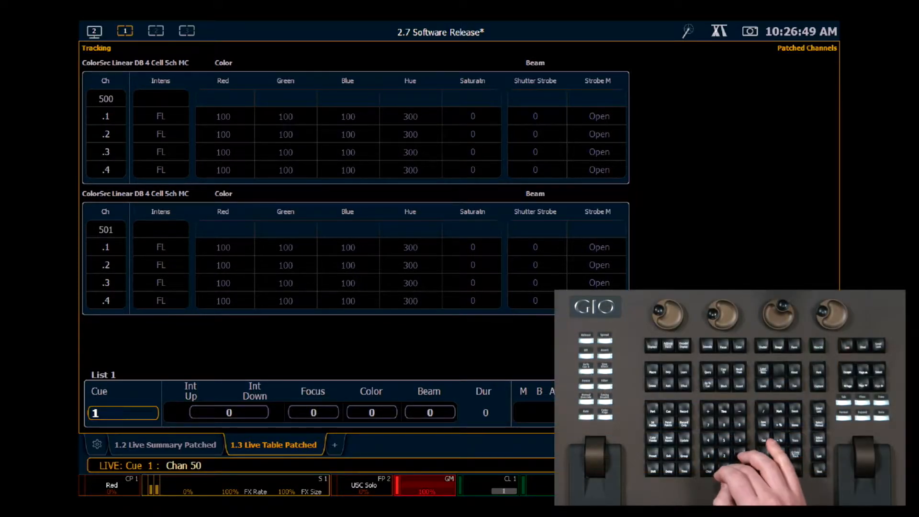
{"action": "type", "text": "0f"}
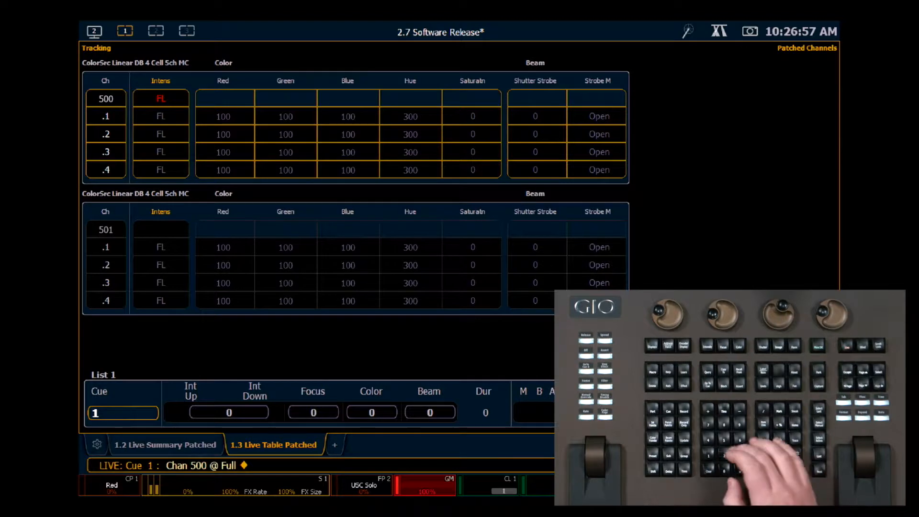
{"action": "type", "text": "500 Cell"}
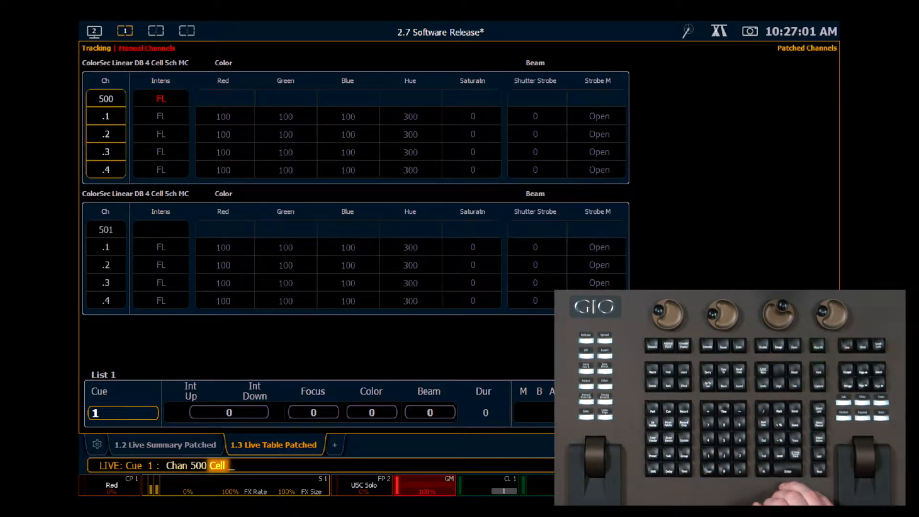
{"action": "type", "text": "s Only @ 25"}
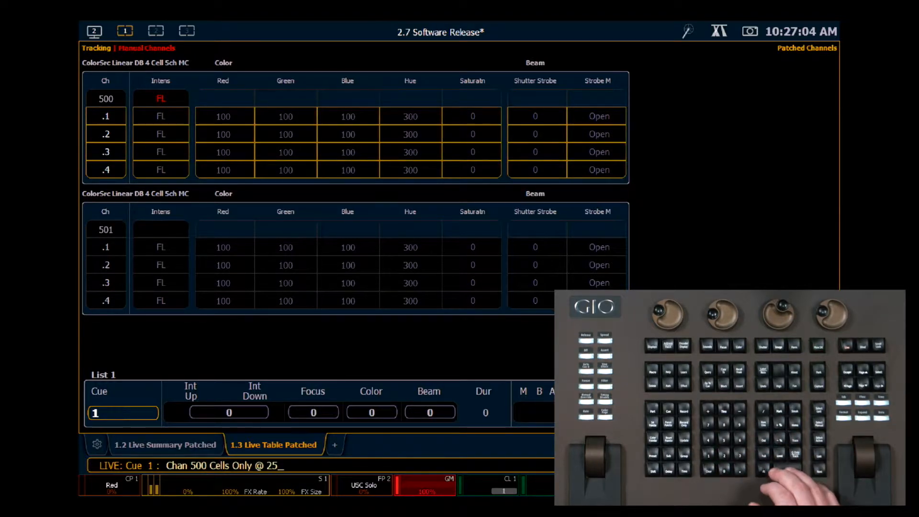
{"action": "key", "text": "Return"}
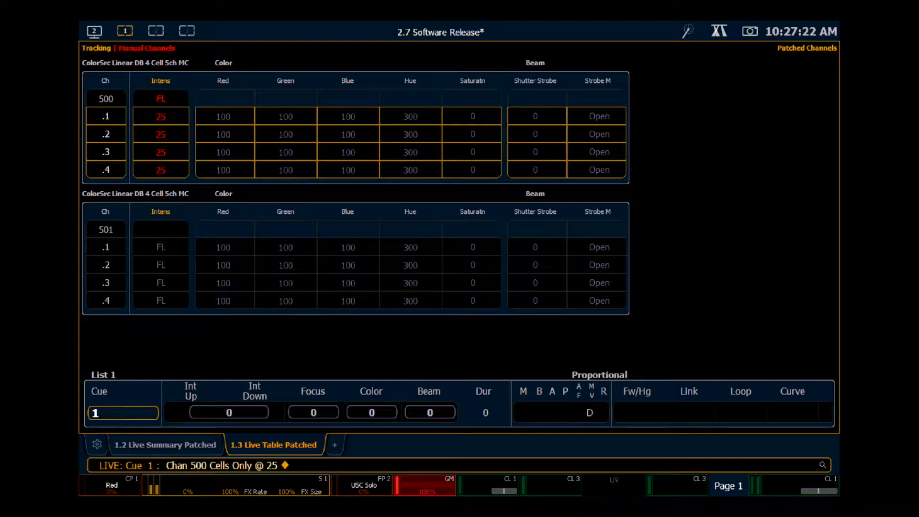
Step: Set channel 500's master intensity to 50 without addressing its cells
{"action": "type", "text": "500 "}
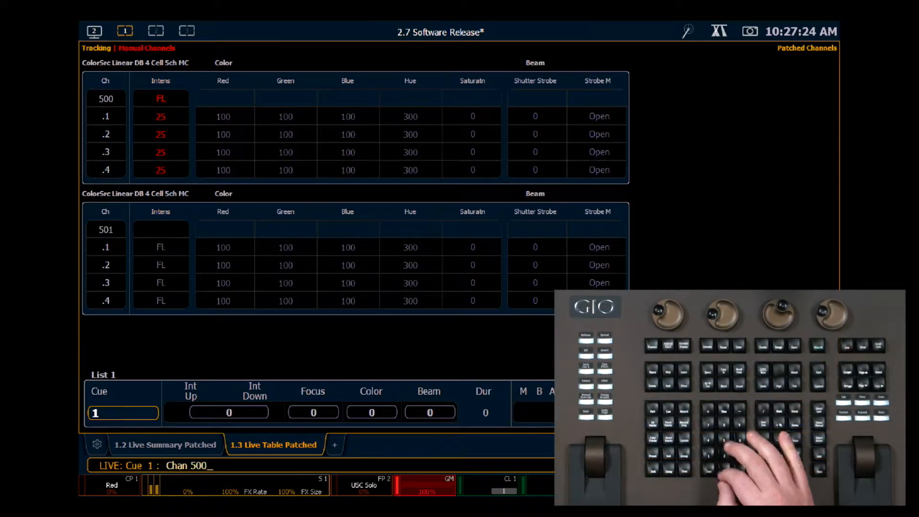
{"action": "type", "text": "@ 50"}
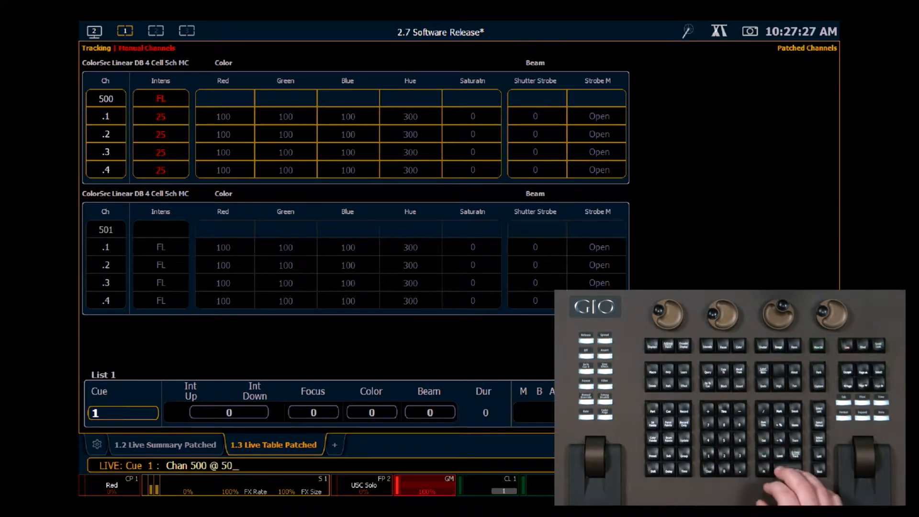
{"action": "key", "text": "Return"}
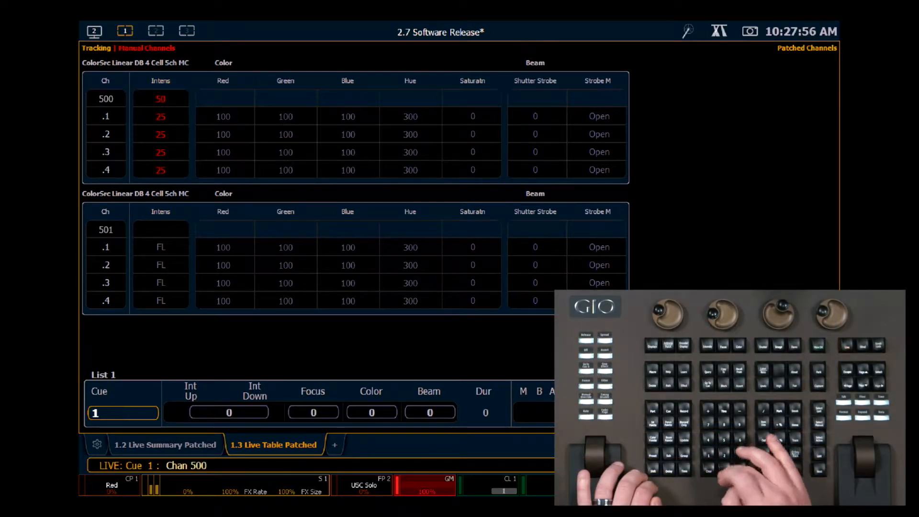
{"action": "key", "text": "shift+Return"}
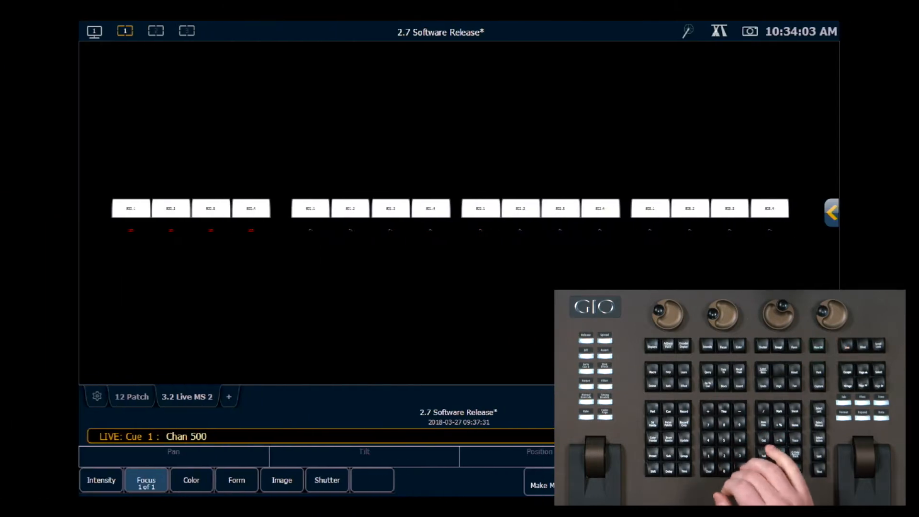
Step: Apply color palettes 1 thru 4 across channels 500 thru 503 using Cells Only
{"action": "type", "text": "Thru 503"}
{"action": "key", "text": "Return"}
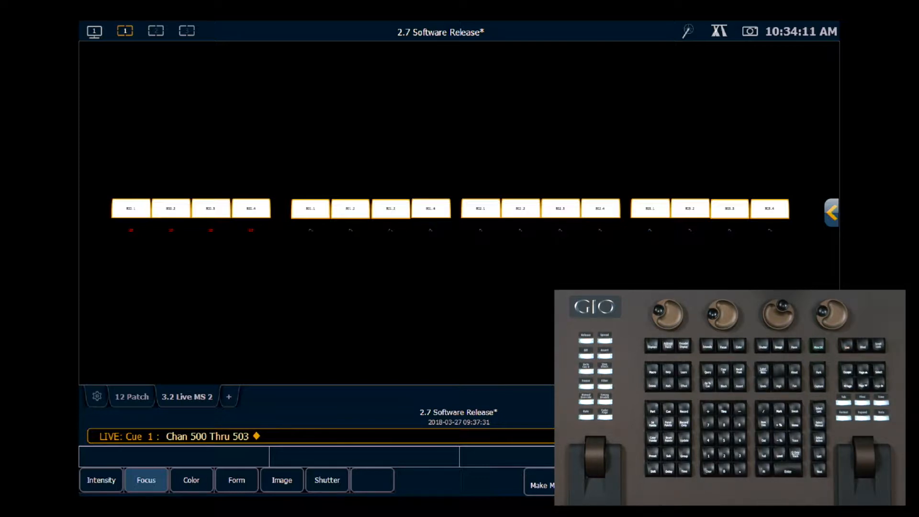
{"action": "type", "text": "500"}
{"action": "type", "text": "t503."}
{"action": "key", "text": "Return"}
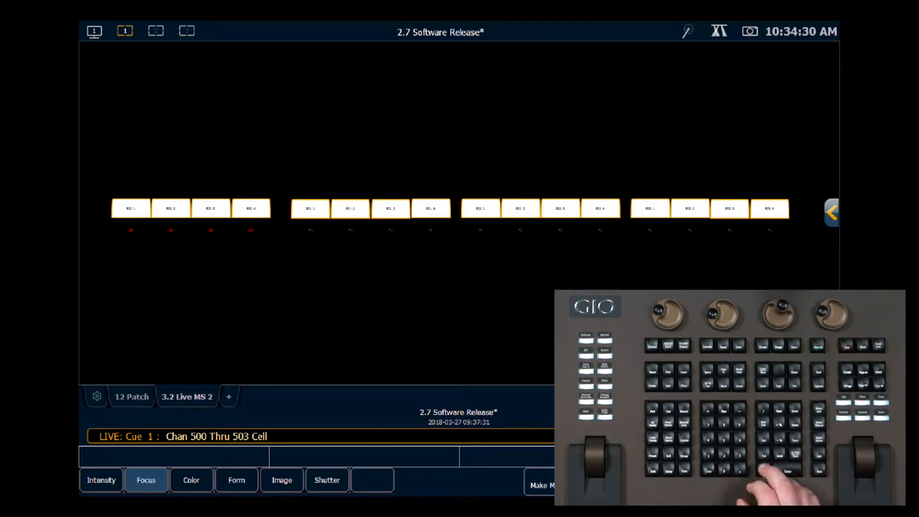
{"action": "key", "text": "k"}
{"action": "key", "text": "1"}
{"action": "key", "text": "t"}
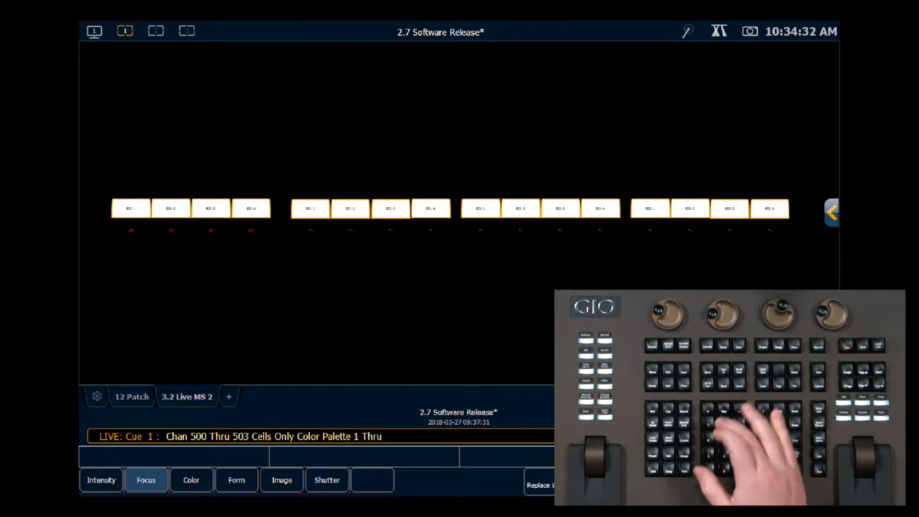
{"action": "key", "text": "4"}
{"action": "key", "text": "Return"}
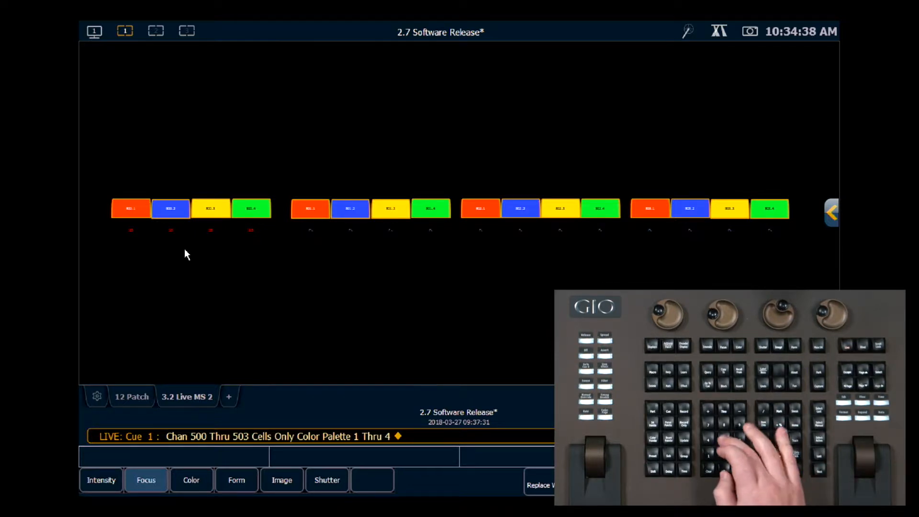
Step: Apply color palettes 1 thru 4 to channels 500 thru 503 without specifying cells
{"action": "type", "text": "500t503"}
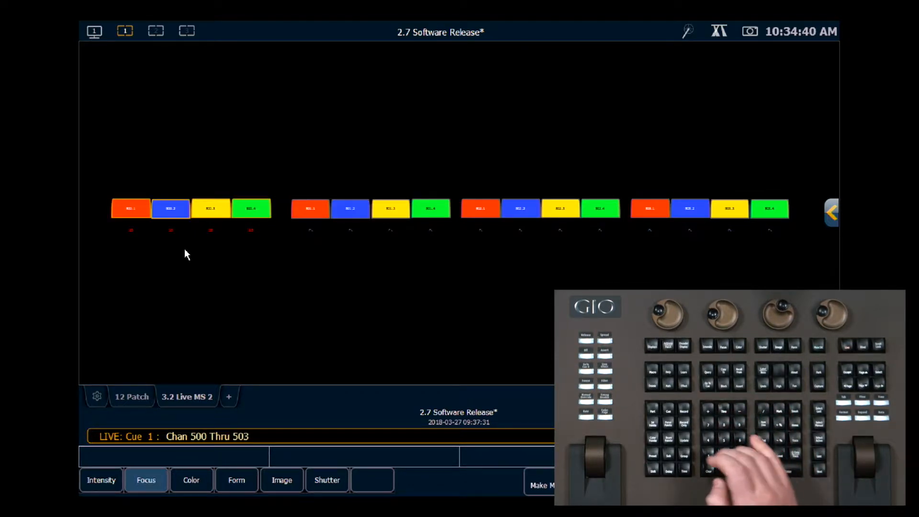
{"action": "type", "text": "c1t4"}
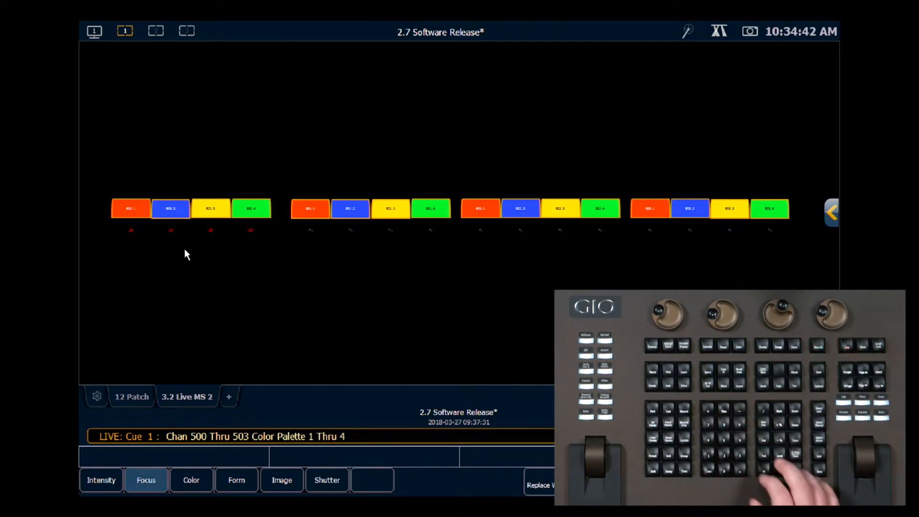
{"action": "key", "text": "Return"}
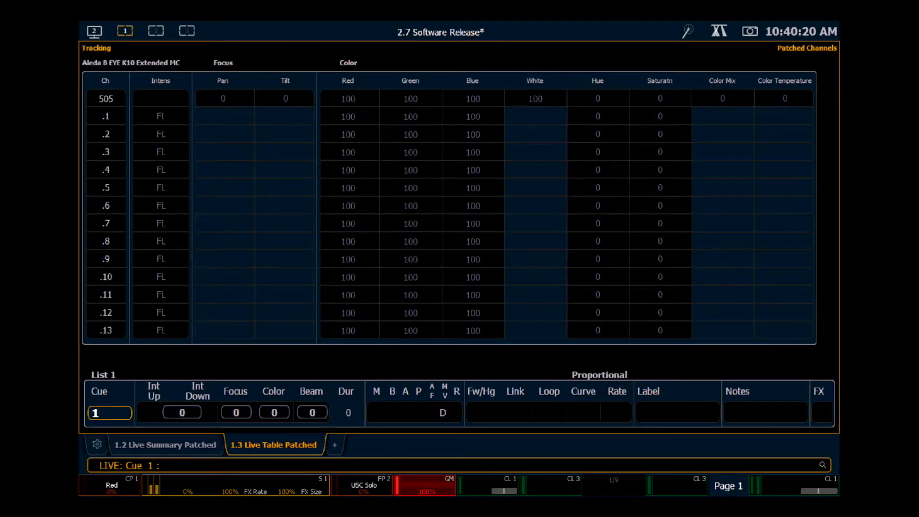
Step: Select cell 1 of channel 505 and enter @5/26 for it
{"action": "type", "text": "505.1"}
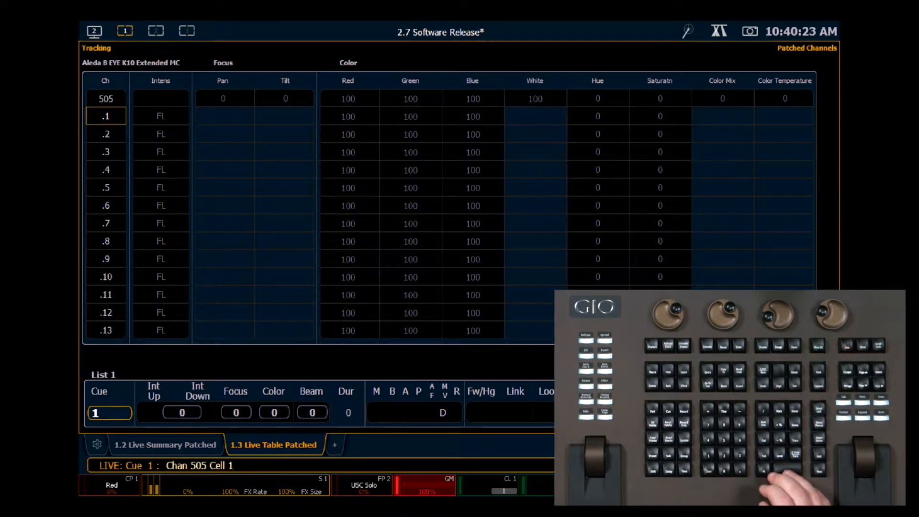
{"action": "key", "text": "Return"}
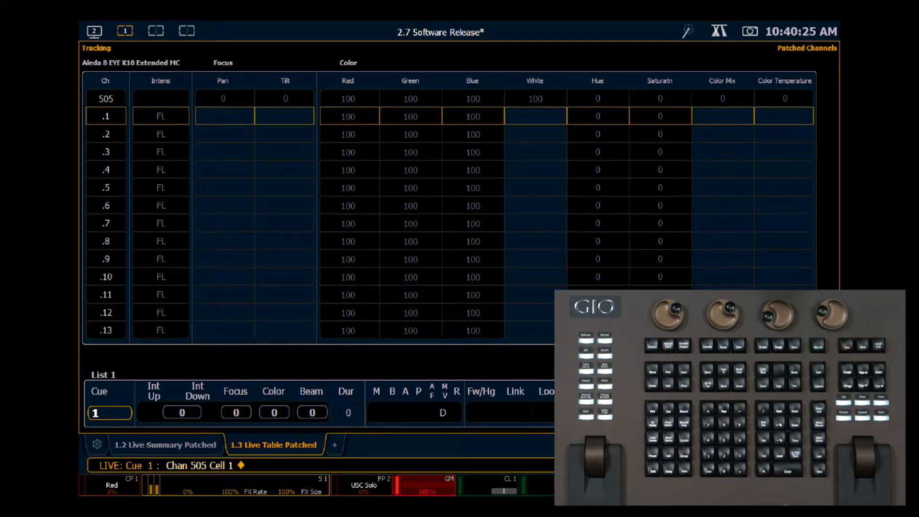
{"action": "type", "text": "@5/26"}
{"action": "key", "text": "Return"}
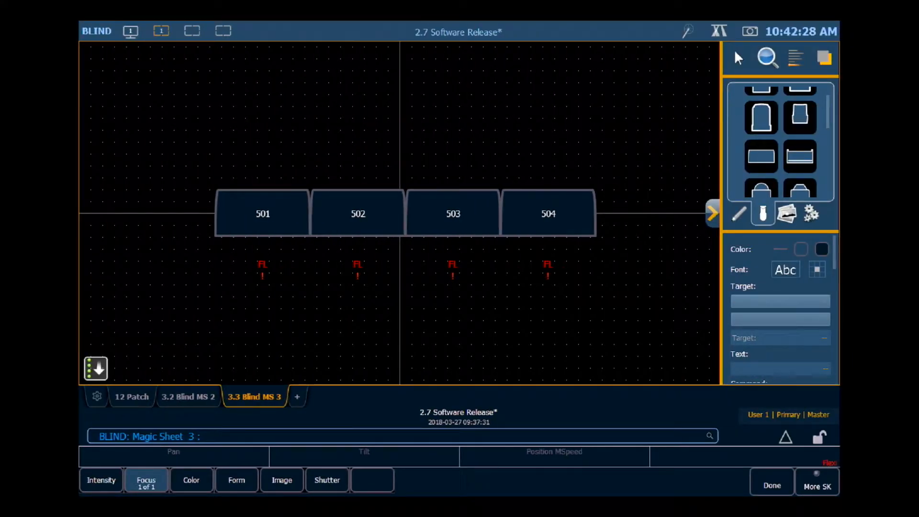
Step: Number the four fixture symbols on magic sheet 3 as consecutive Channel targets, starting at 505 with an increment of .1
{"action": "left_click", "coordinate": [737, 58]}
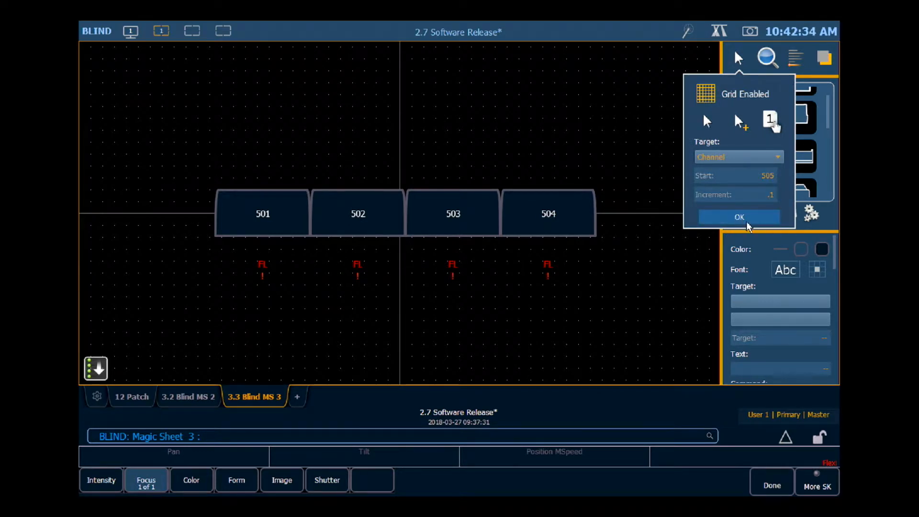
{"action": "left_click", "coordinate": [749, 176]}
{"action": "type", "text": "501"}
{"action": "left_click", "coordinate": [770, 120]}
{"action": "left_click", "coordinate": [263, 216]}
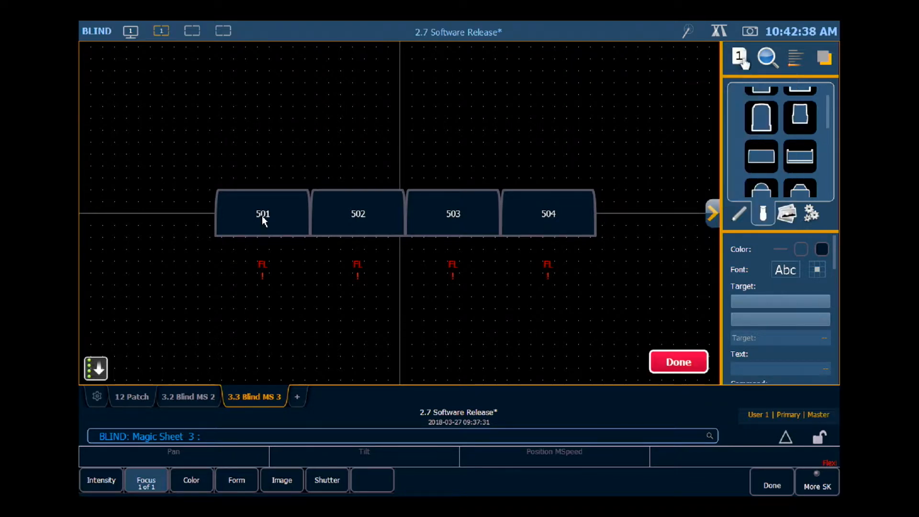
{"action": "left_click", "coordinate": [354, 214]}
{"action": "left_click", "coordinate": [473, 223]}
{"action": "left_click", "coordinate": [551, 220]}
{"action": "left_click", "coordinate": [680, 362]}
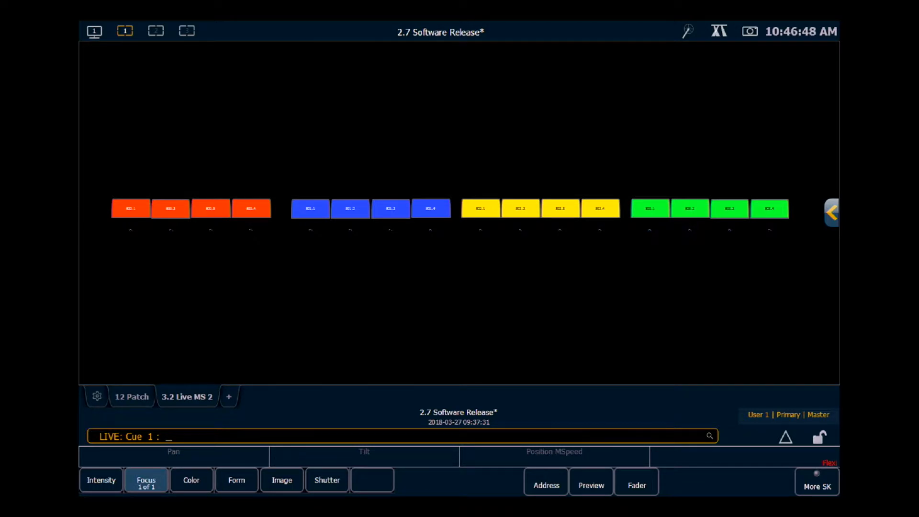
Step: Apply color palettes 1 thru 4 to channels 500 thru 503 using Cells Only with a Mirror In offset
{"action": "type", "text": "500 Thru 503 Cell"}
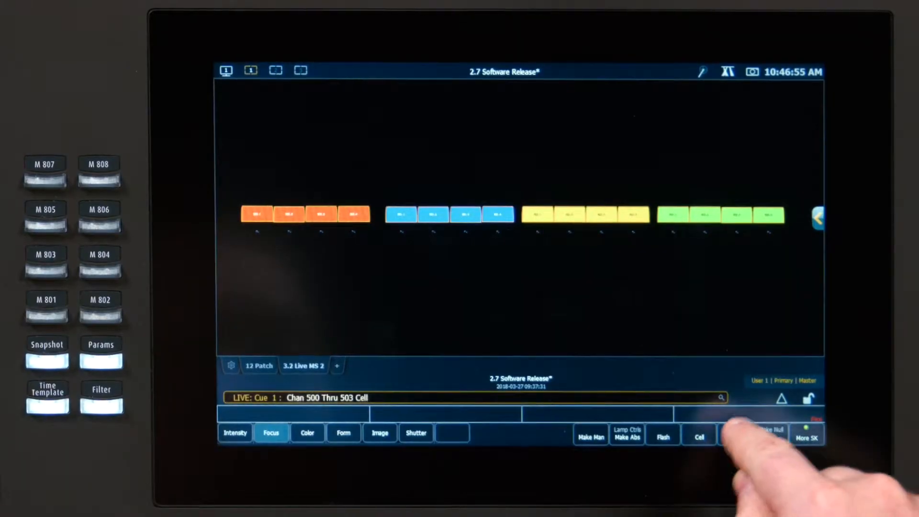
{"action": "left_click", "coordinate": [771, 436]}
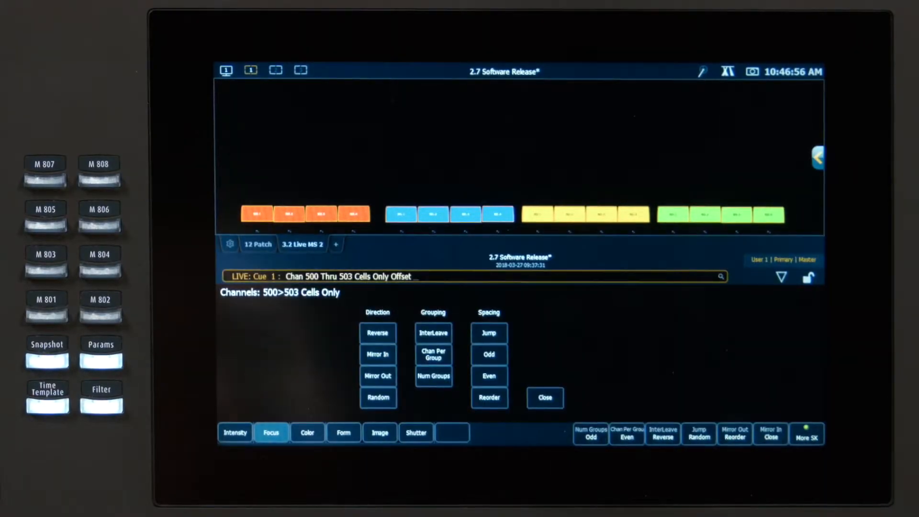
{"action": "left_click", "coordinate": [378, 354]}
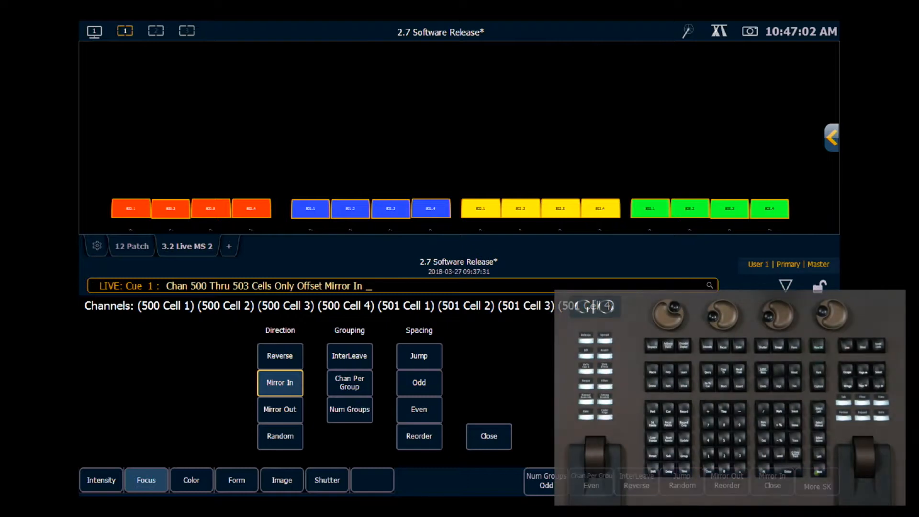
{"action": "key", "text": "alt+c"}
{"action": "key", "text": "1"}
{"action": "key", "text": "t"}
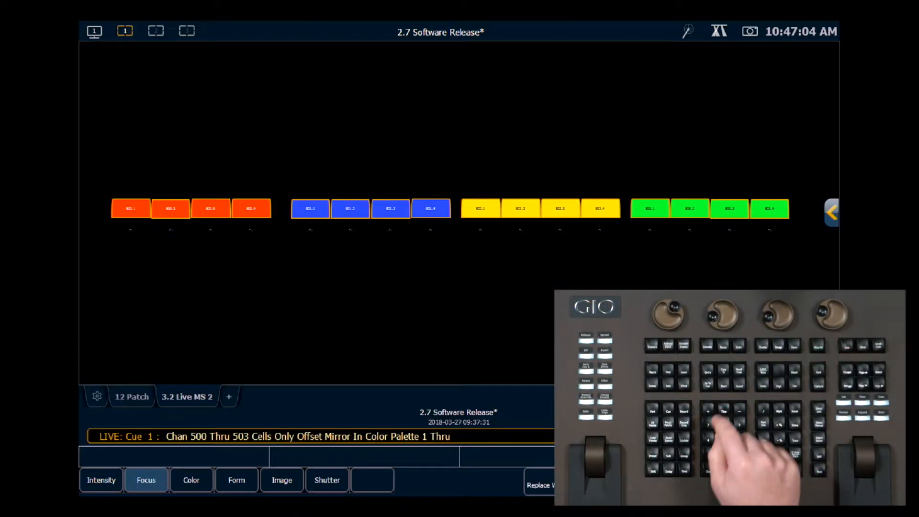
{"action": "key", "text": "4"}
{"action": "key", "text": "Return"}
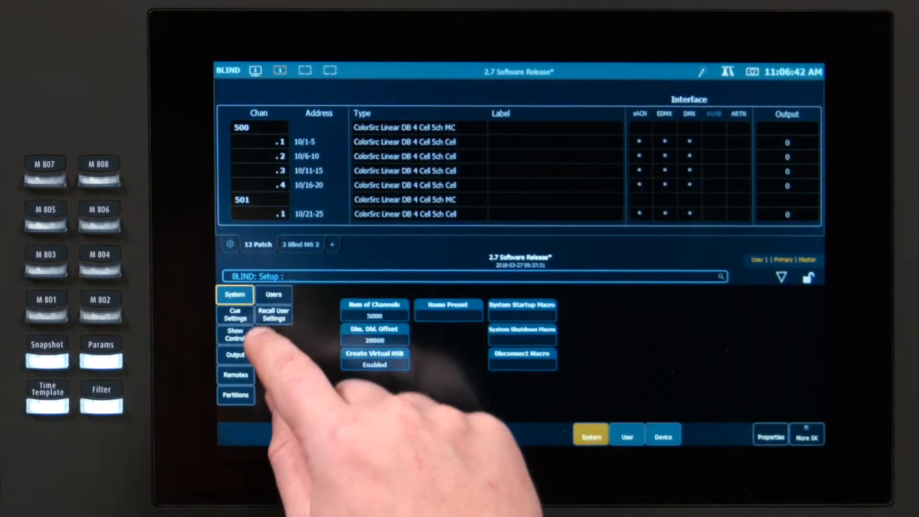
Step: Review the system's Show Control OSC and MIDI settings and its DMX output settings in Setup
{"action": "left_click", "coordinate": [102, 357]}
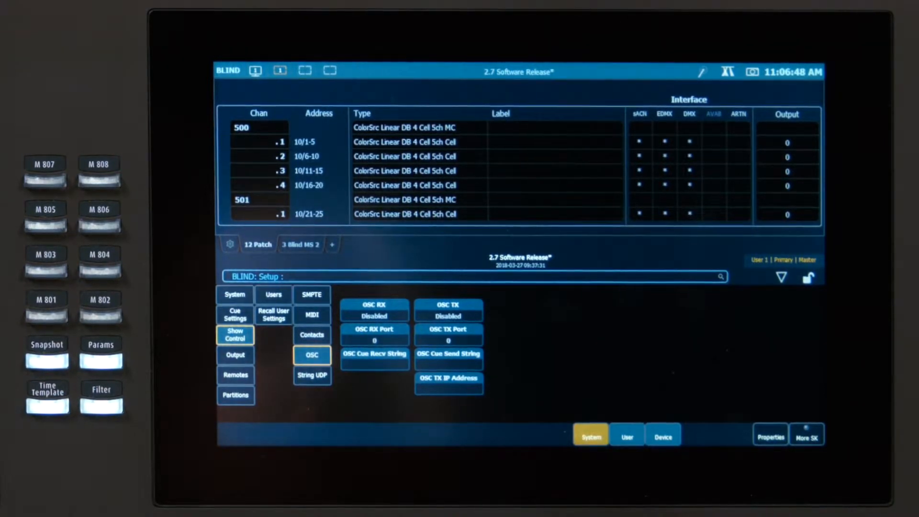
{"action": "left_click", "coordinate": [311, 315]}
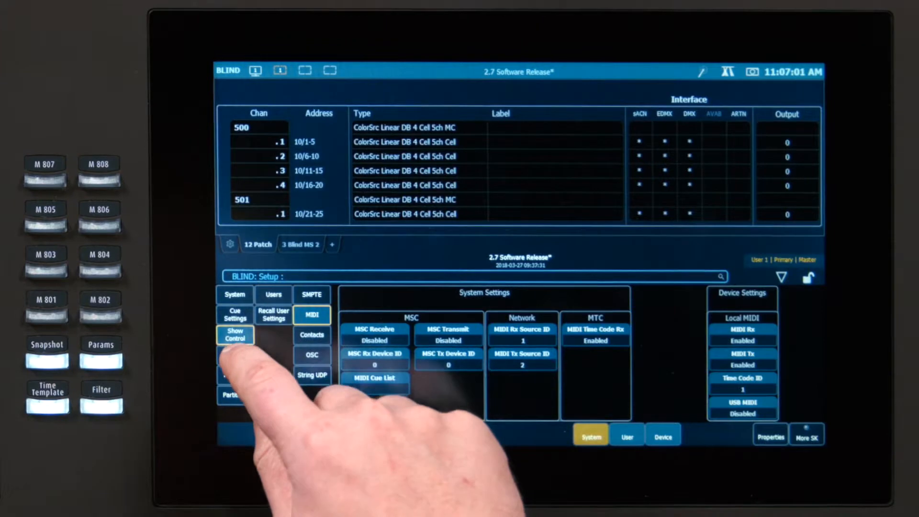
{"action": "left_click", "coordinate": [235, 354]}
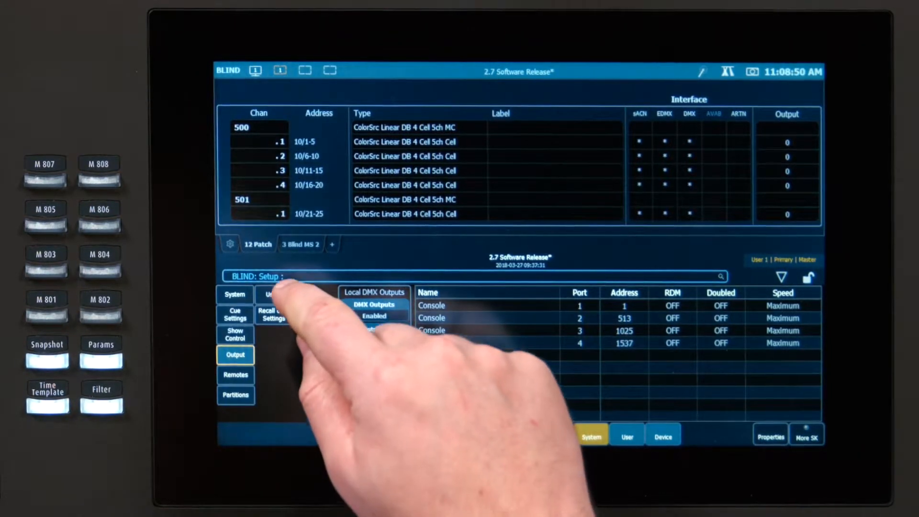
Step: Add User 2 to the system's user list
{"action": "left_click", "coordinate": [274, 294]}
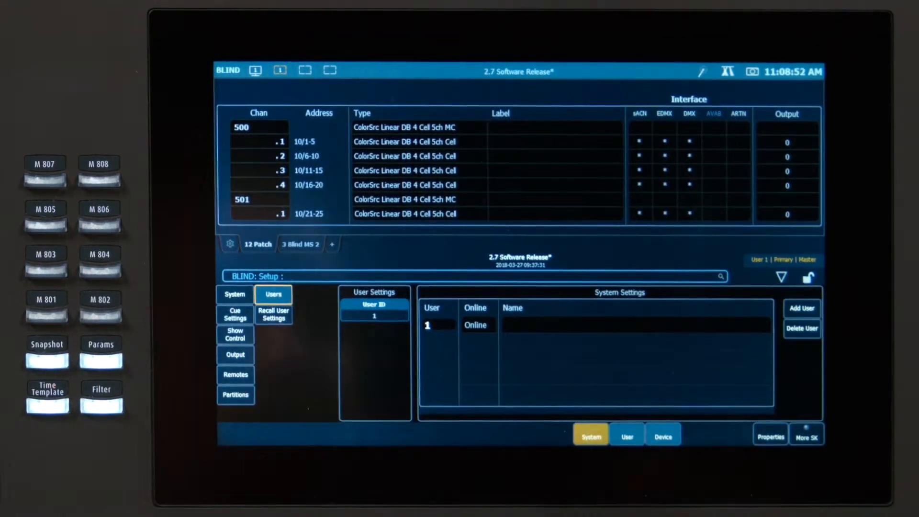
{"action": "left_click", "coordinate": [802, 308]}
{"action": "type", "text": "2"}
{"action": "key", "text": "Return"}
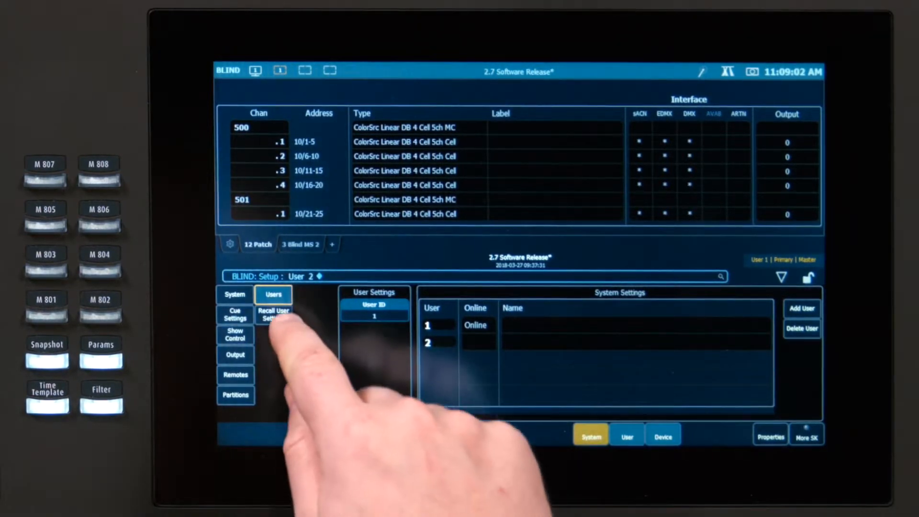
Step: Look through the Recall User Settings options, the user's Manual Control settings and the Device setup categories
{"action": "left_click", "coordinate": [274, 314]}
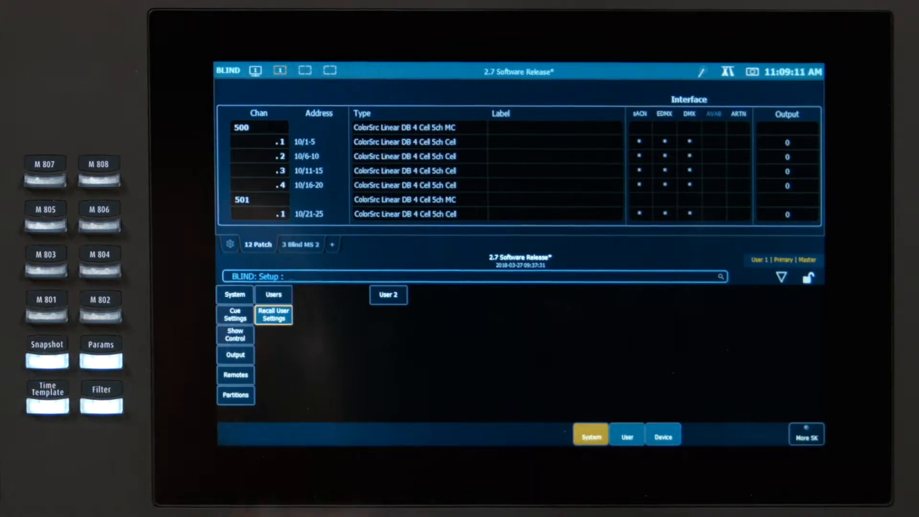
{"action": "left_click", "coordinate": [626, 436]}
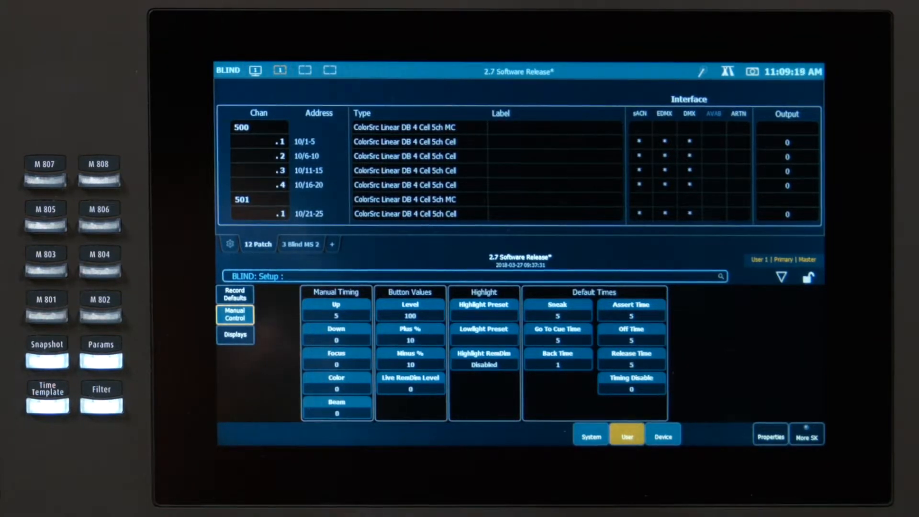
{"action": "left_click", "coordinate": [663, 437]}
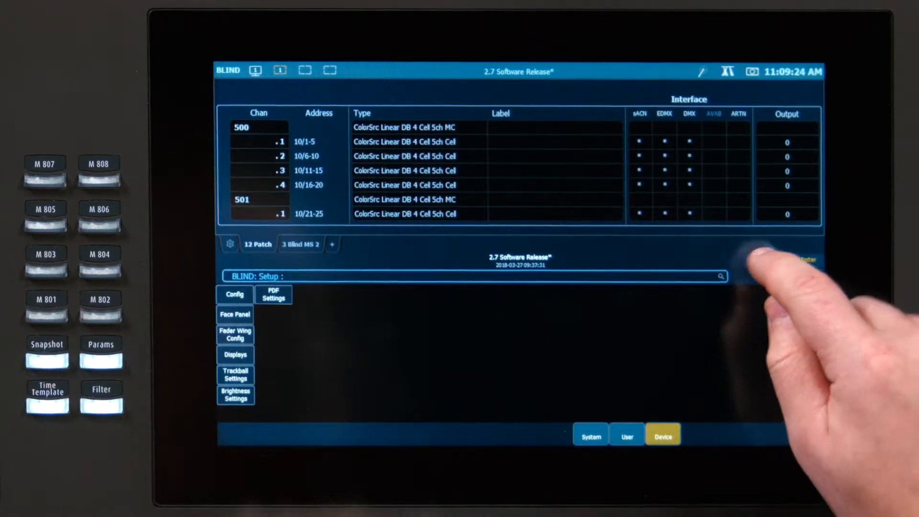
Step: Switch the console's active user to User 2
{"action": "left_click", "coordinate": [761, 260]}
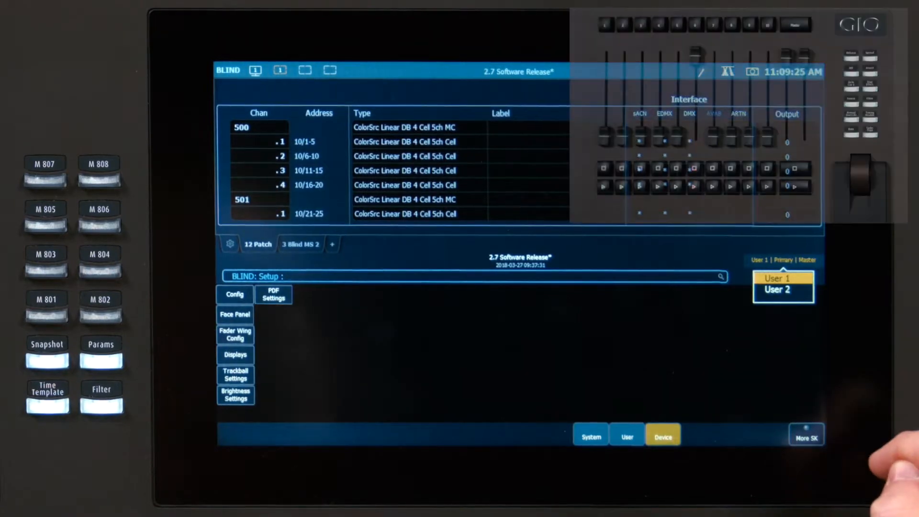
{"action": "left_click", "coordinate": [777, 289]}
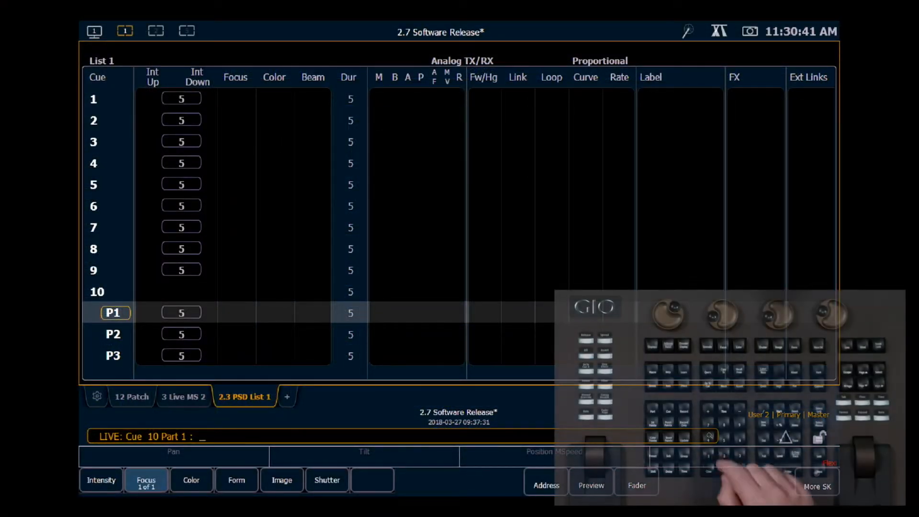
Step: Set the times of cues 1 thru 9 as a range from 1 thru 9 seconds
{"action": "type", "text": "q1t9i"}
{"action": "type", "text": "1"}
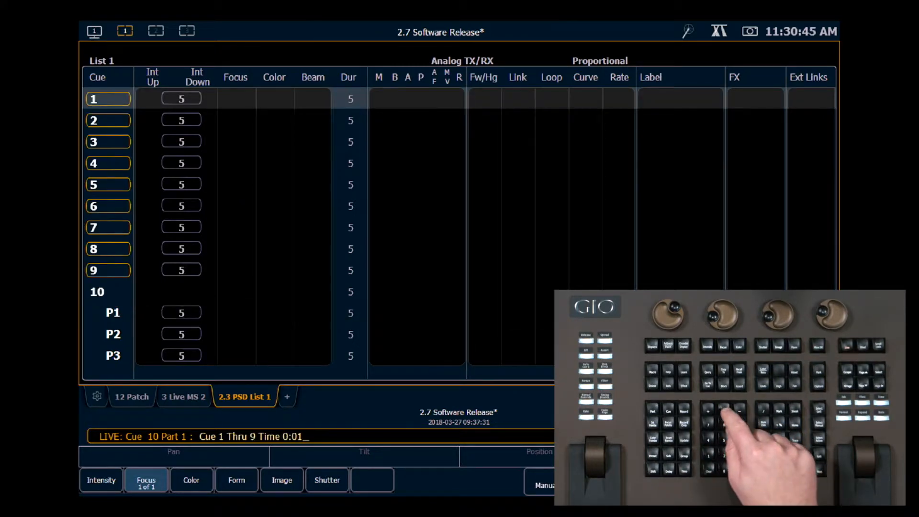
{"action": "type", "text": "t9"}
{"action": "key", "text": "Return"}
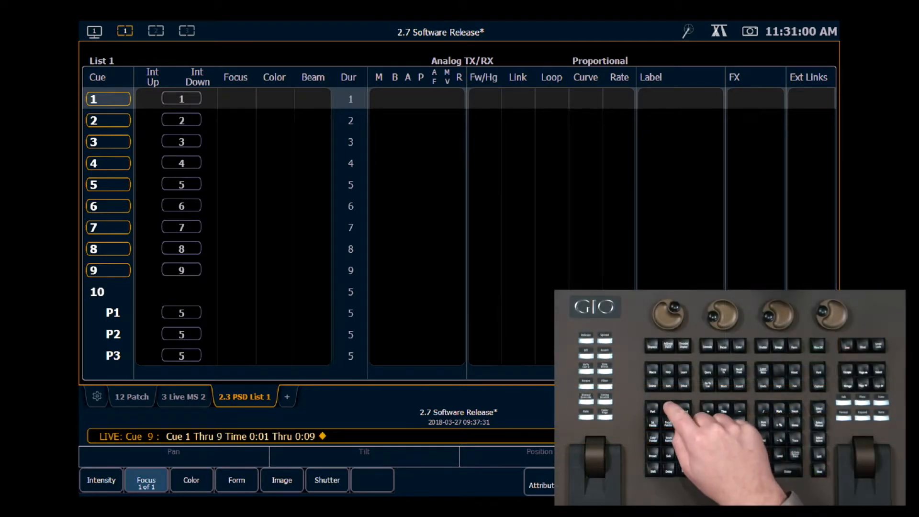
Step: Set the times of cue 10 parts 1 thru 3 as a range from 1 thru 3 seconds
{"action": "type", "text": "q10"}
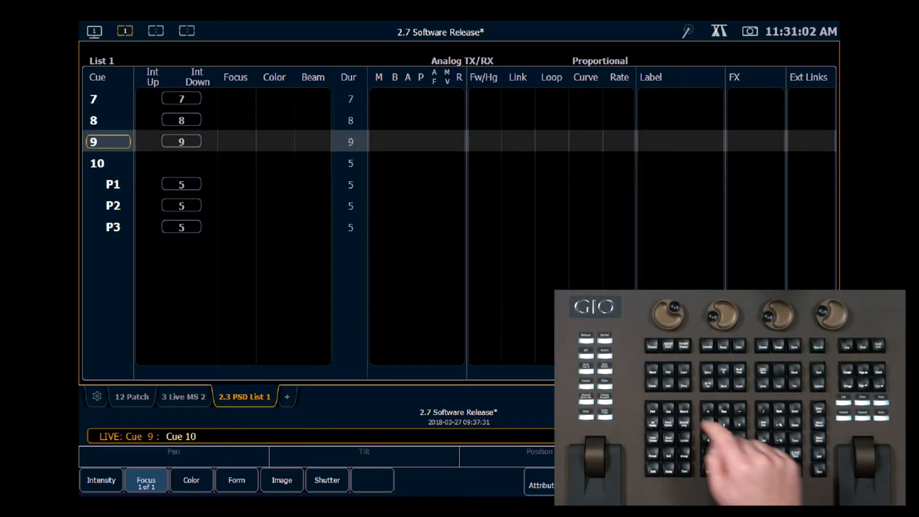
{"action": "type", "text": "p1t3"}
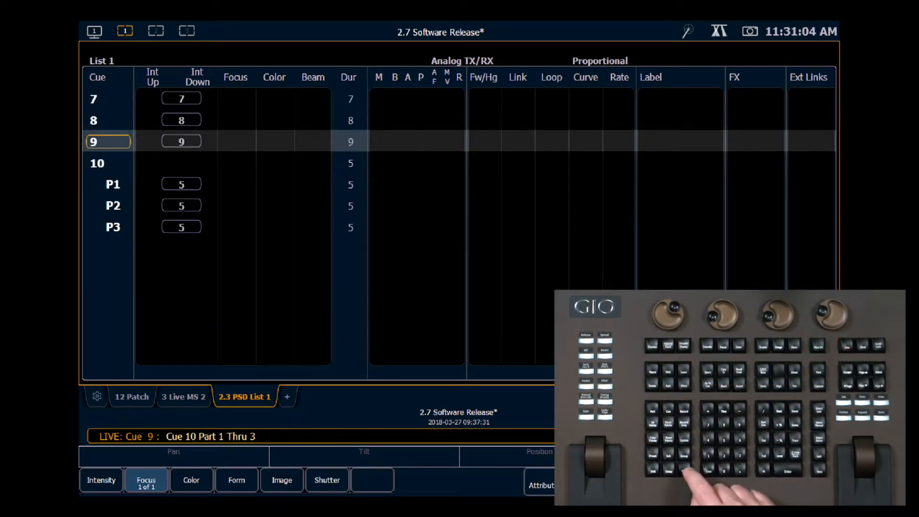
{"action": "type", "text": " Time"}
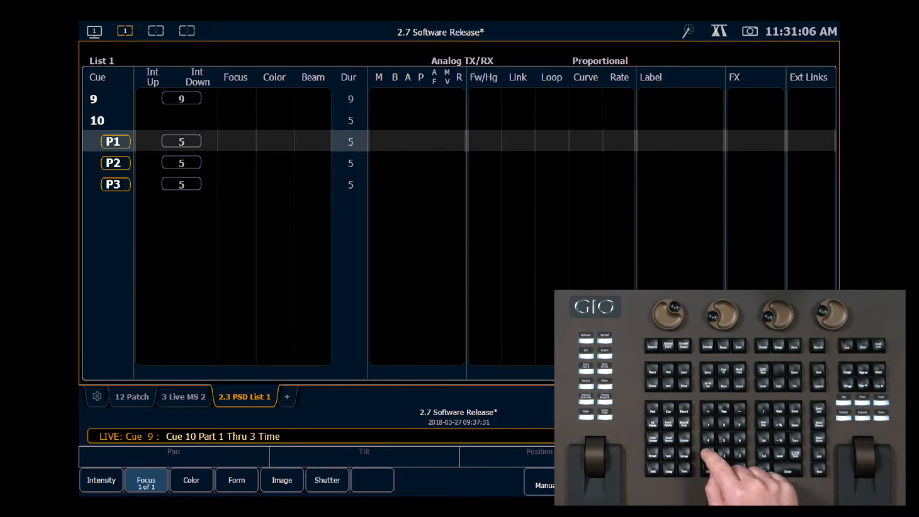
{"action": "type", "text": "1t3"}
{"action": "key", "text": "Return"}
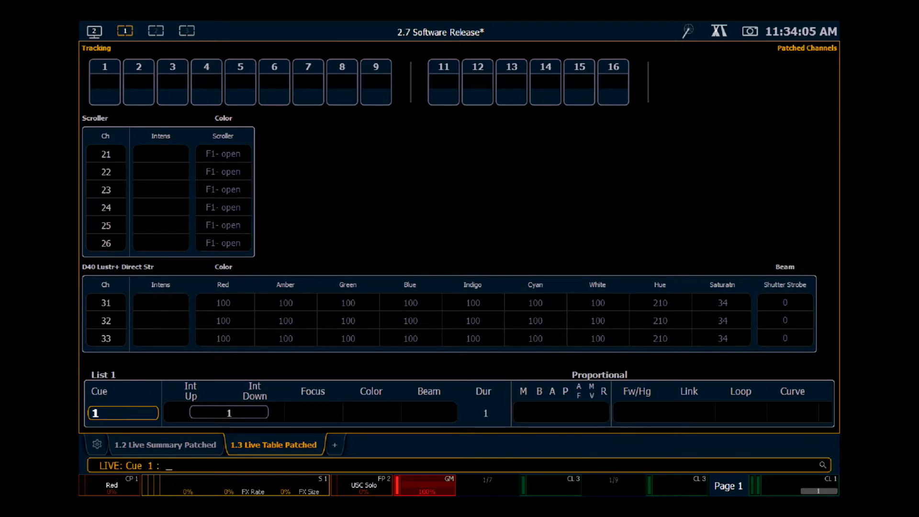
{"action": "key", "text": "a"}
{"action": "key", "text": "f"}
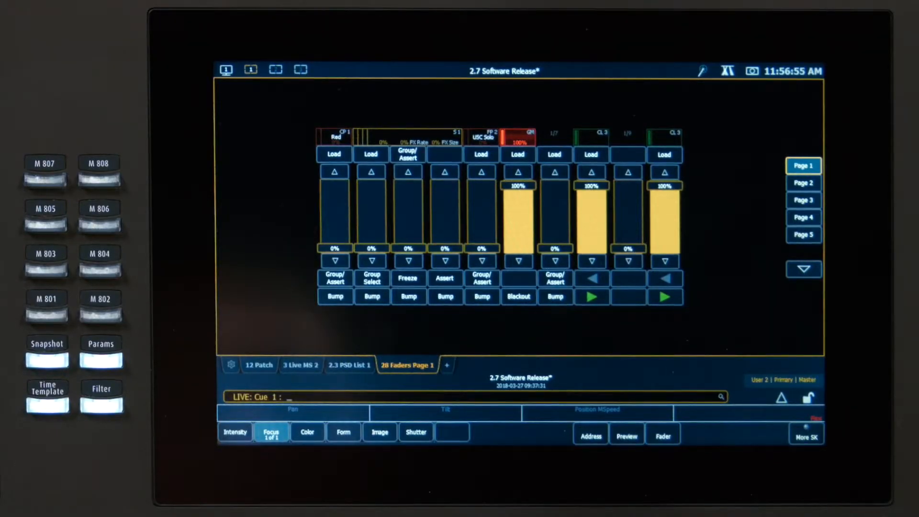
Step: Configure the Faders display to show three rows and one column with the sliders hidden
{"action": "left_click", "coordinate": [407, 365]}
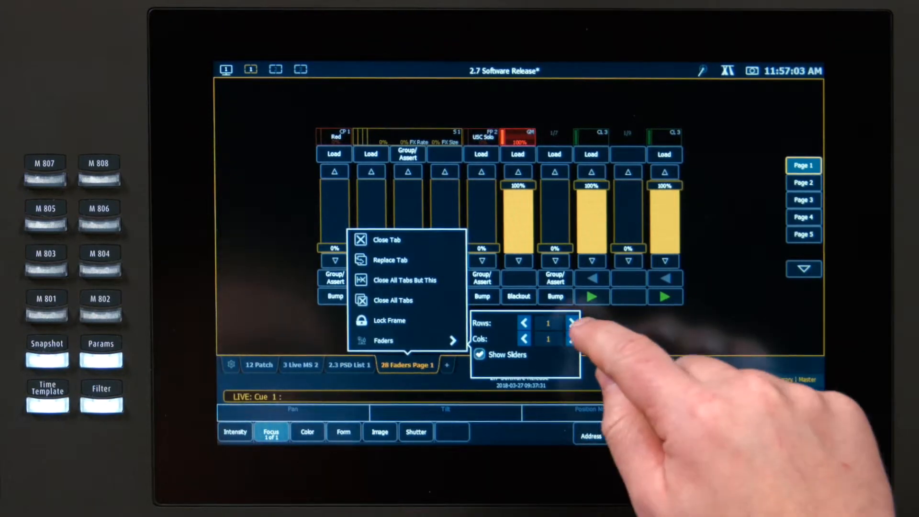
{"action": "left_click", "coordinate": [572, 323]}
{"action": "left_click", "coordinate": [572, 338]}
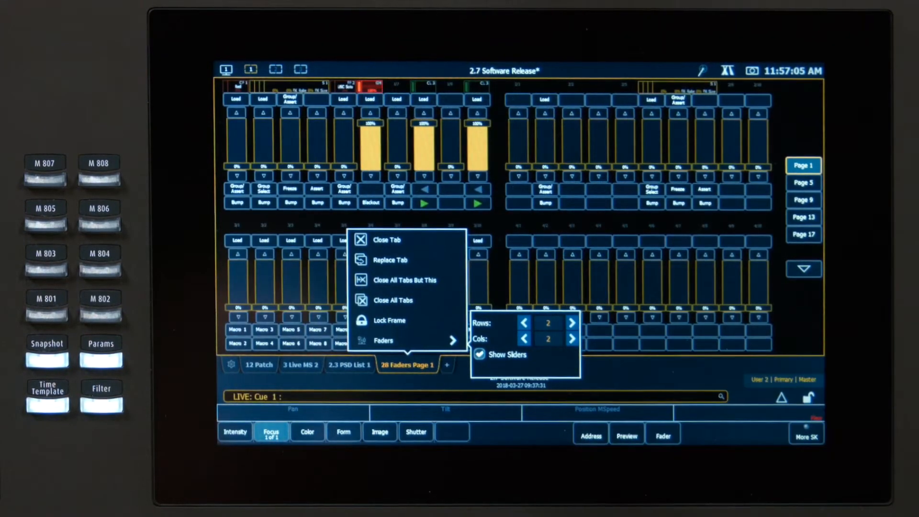
{"action": "left_click", "coordinate": [572, 323]}
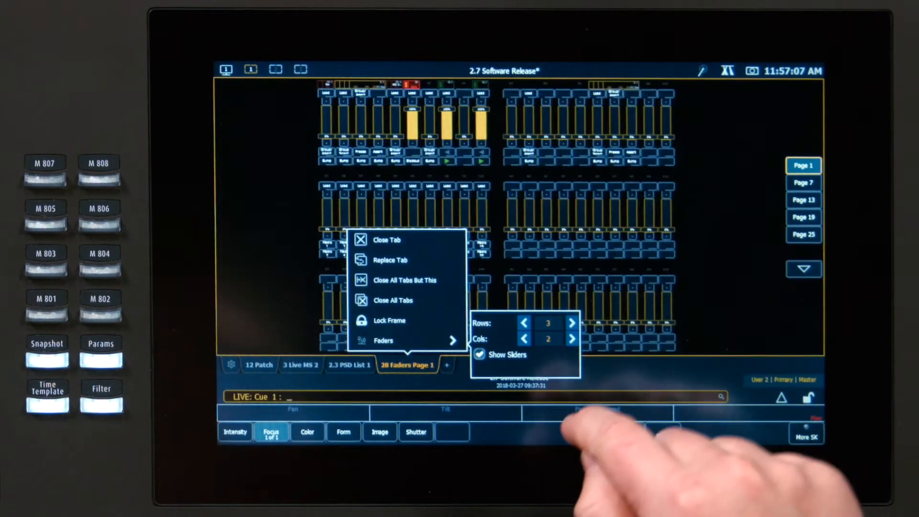
{"action": "left_click", "coordinate": [525, 339]}
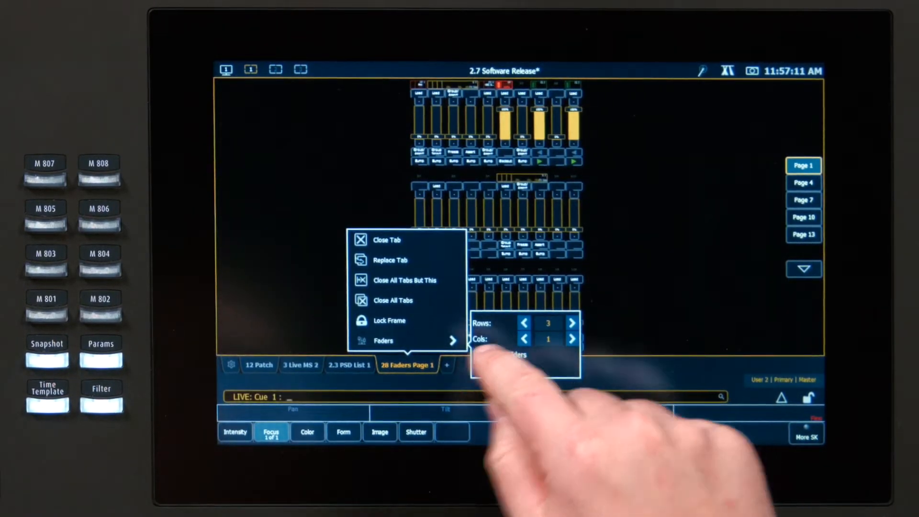
{"action": "left_click", "coordinate": [479, 354]}
{"action": "left_click", "coordinate": [758, 314]}
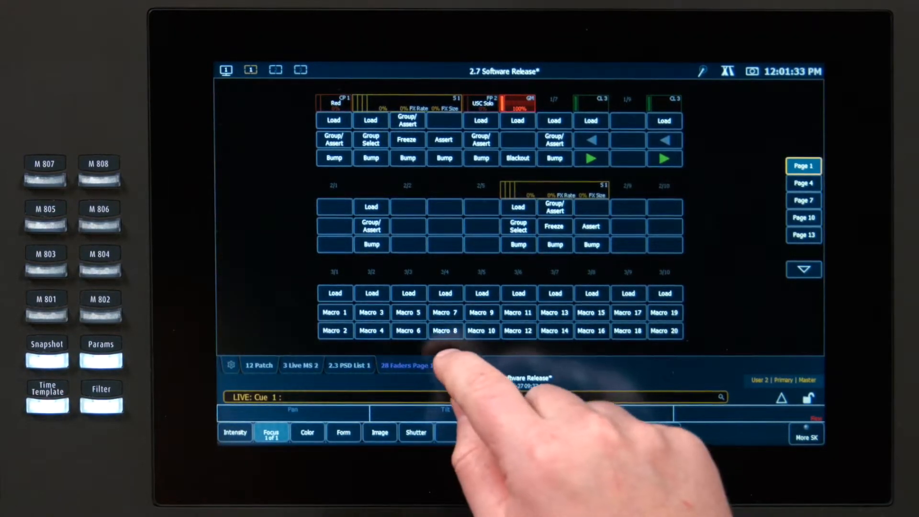
Step: Open the sACN Output Viewer and show the details of address 101 in universe 1
{"action": "left_click", "coordinate": [447, 365]}
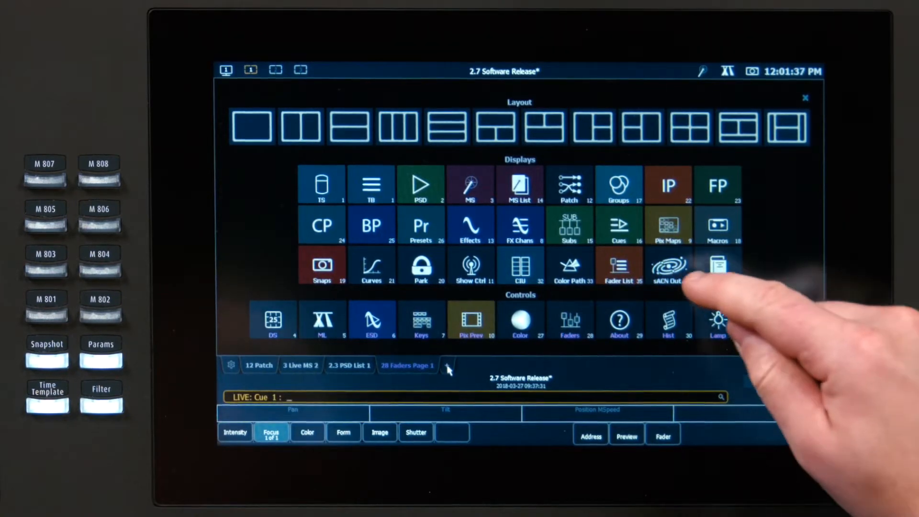
{"action": "left_click", "coordinate": [669, 274]}
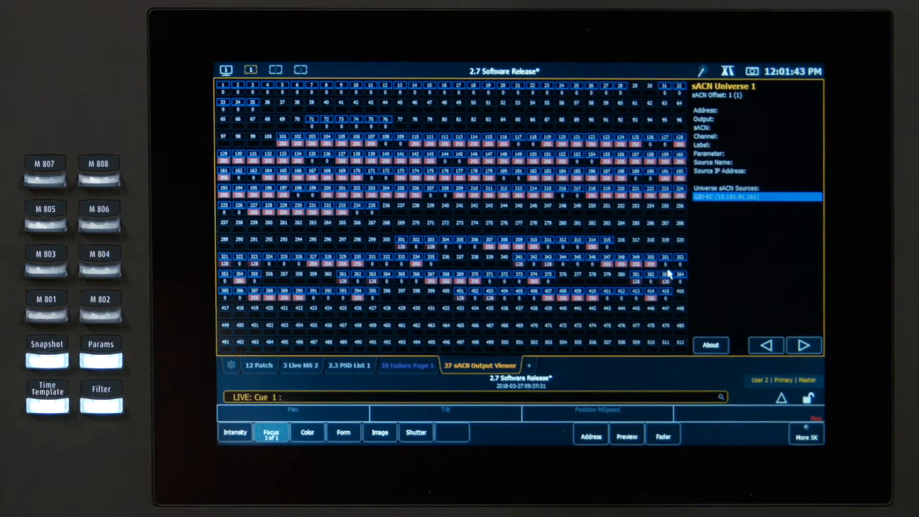
{"action": "left_click", "coordinate": [282, 136]}
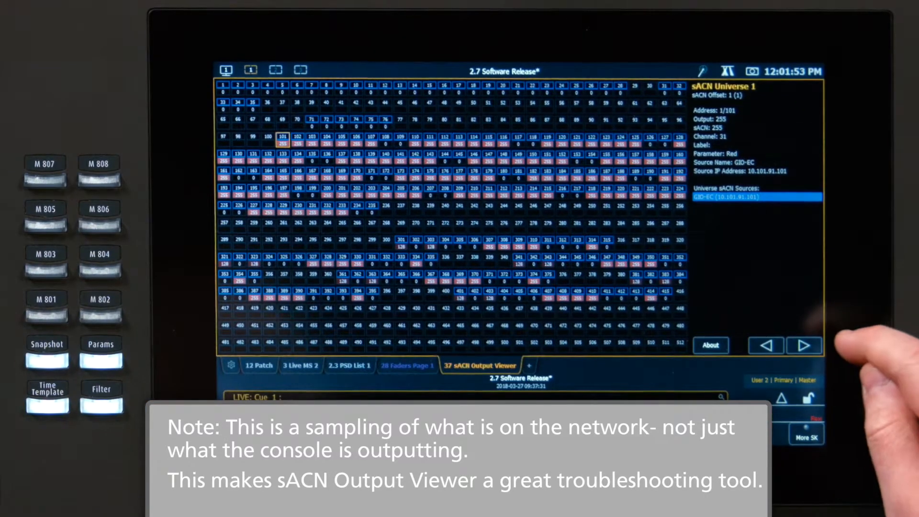
Step: Advance the sACN Output Viewer to universe 2 and set its displayed universe to 50
{"action": "left_click", "coordinate": [804, 344]}
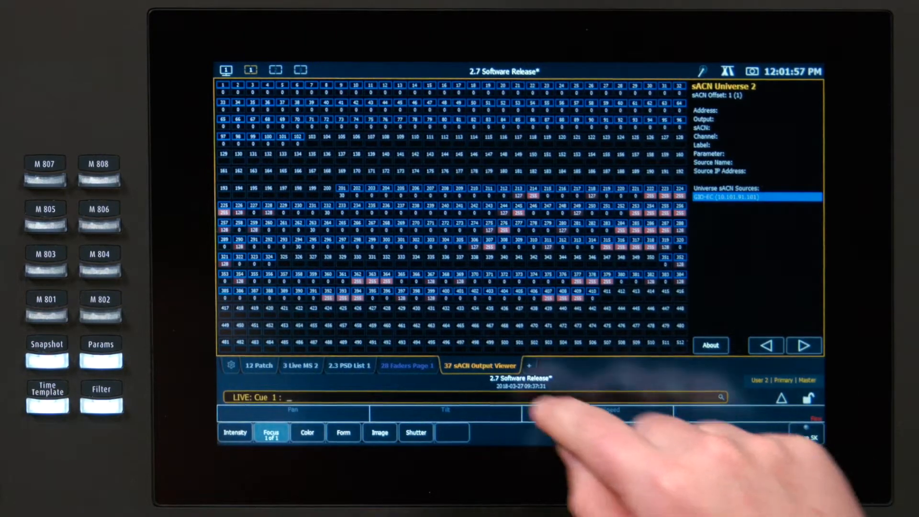
{"action": "left_click", "coordinate": [480, 365]}
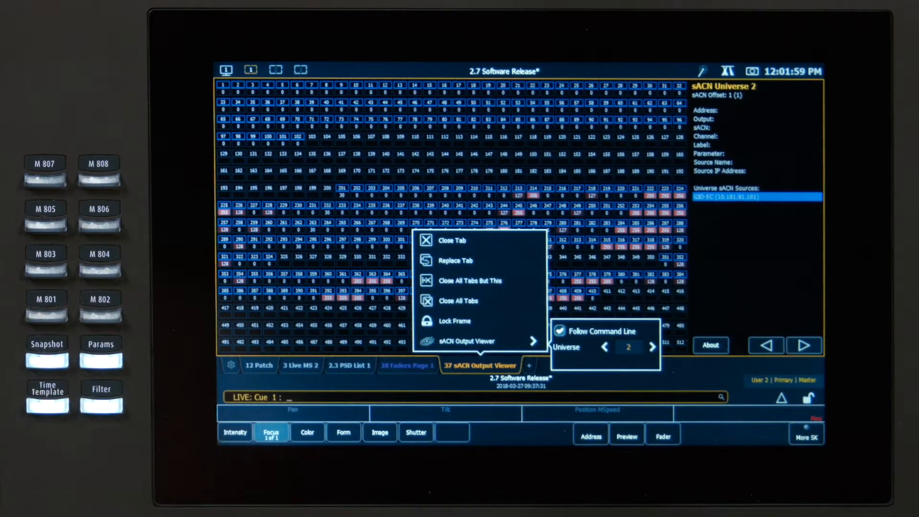
{"action": "left_click", "coordinate": [628, 346]}
{"action": "type", "text": "50"}
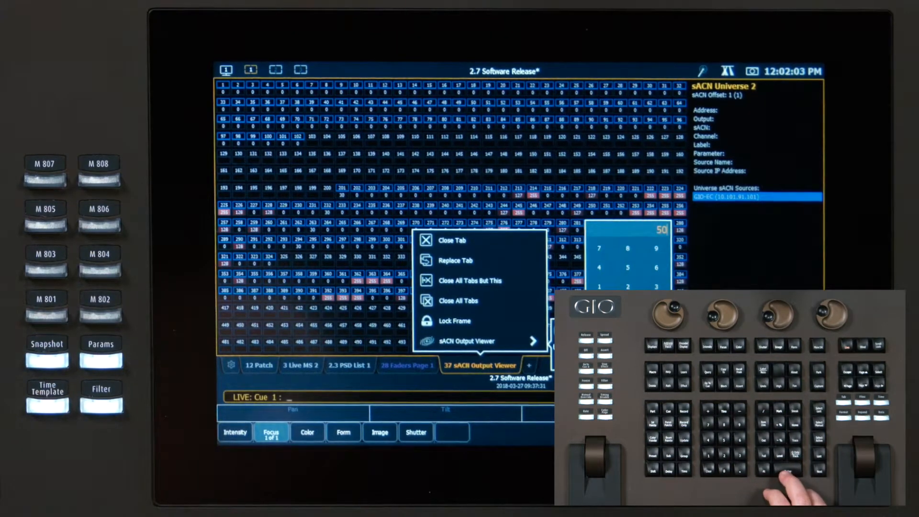
{"action": "key", "text": "Return"}
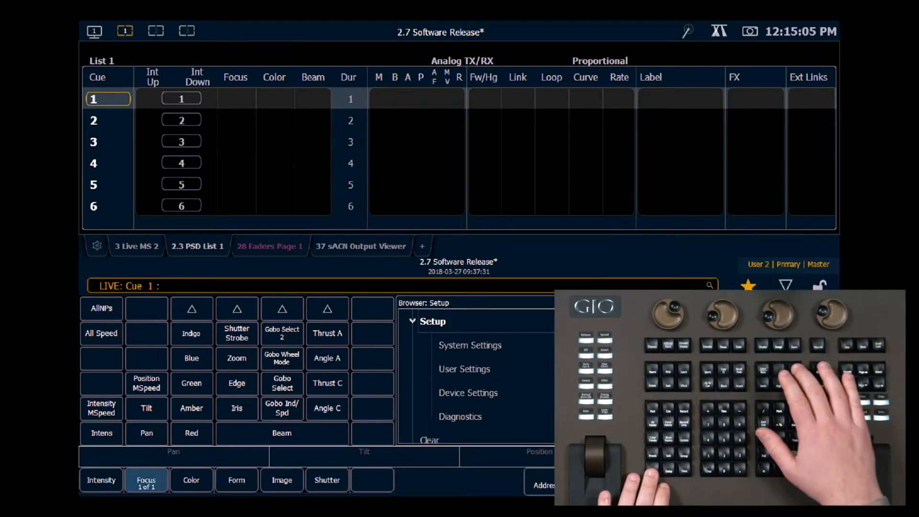
Step: Search the channels for cyc and list the groups in the command line search
{"action": "key", "text": "shift+l"}
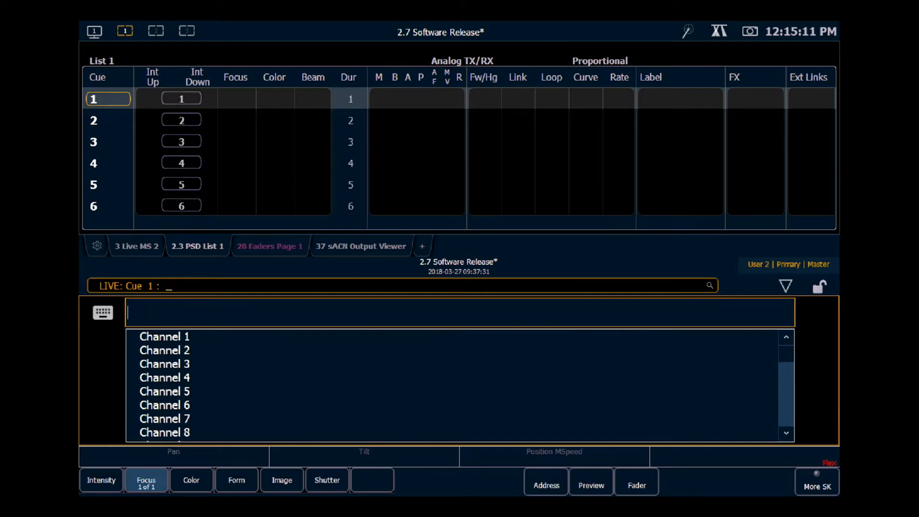
{"action": "type", "text": "cyc"}
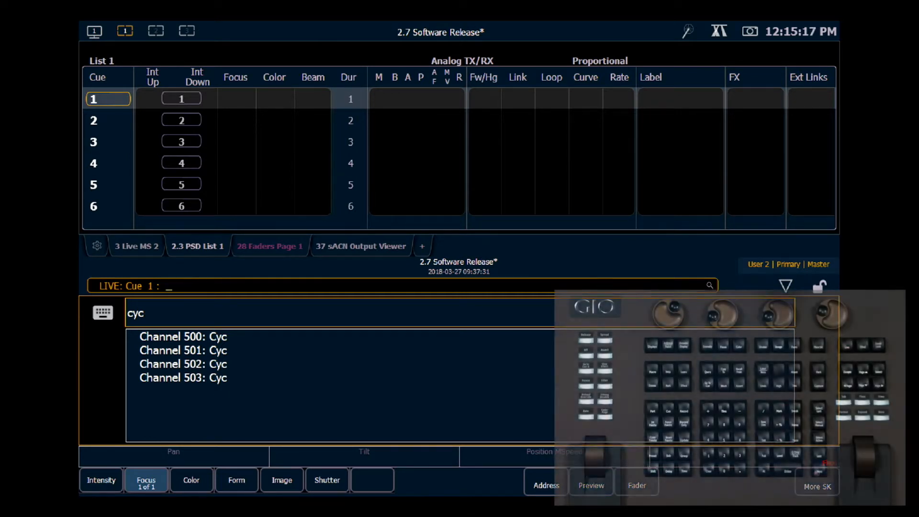
{"action": "key", "text": "g"}
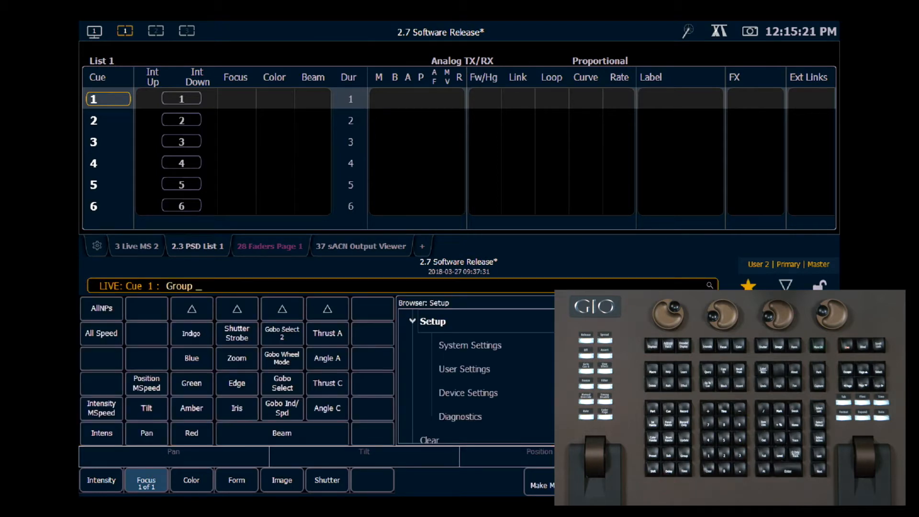
{"action": "key", "text": "ctrl+f"}
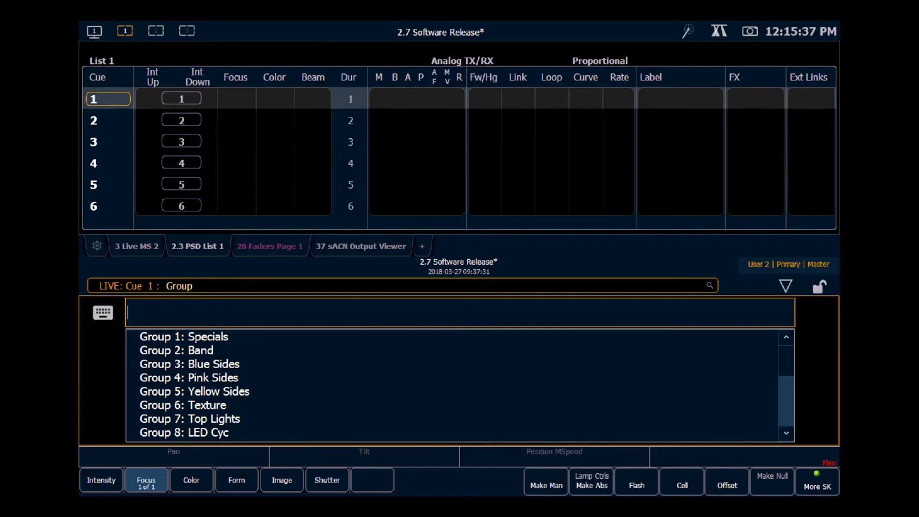
{"action": "key", "text": "BackSpace"}
Step: Enter an update command for channels 111 thru 115 into Color Palette 5, picking the palette from the search results
{"action": "type", "text": "111"}
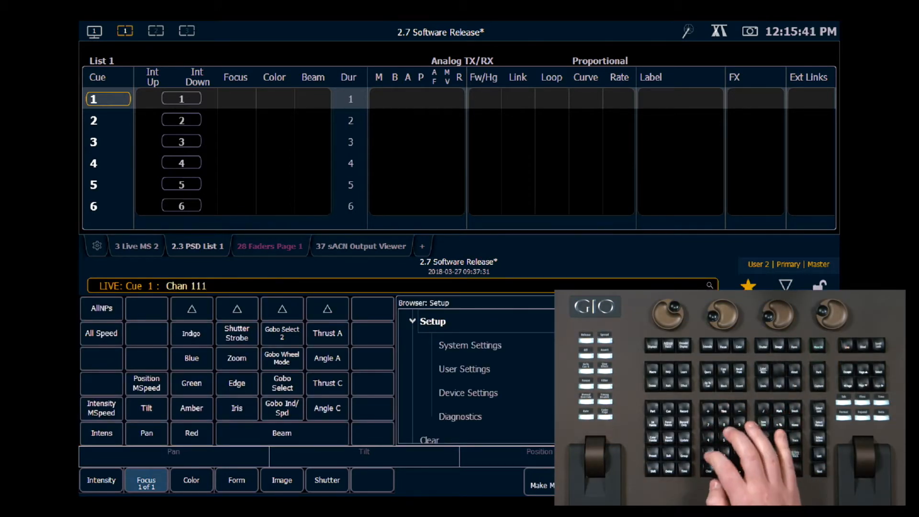
{"action": "type", "text": " Thru 115"}
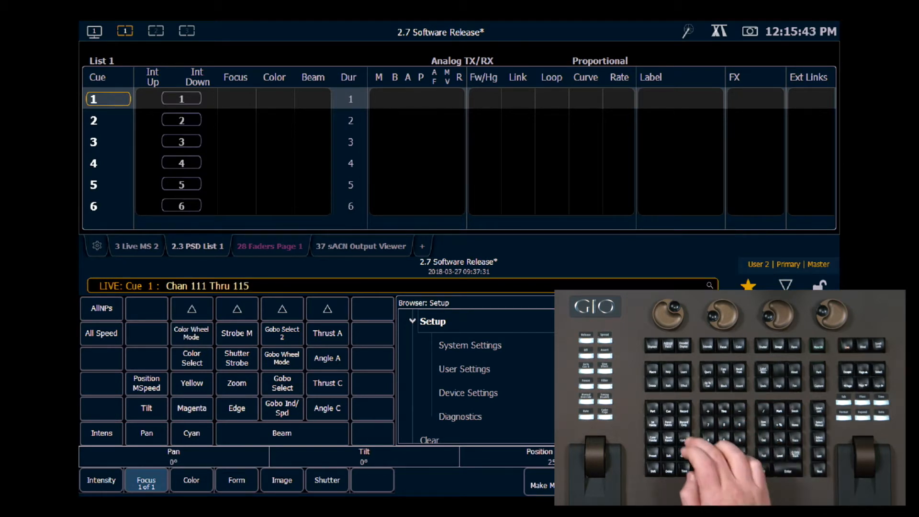
{"action": "key", "text": "ctrl+u"}
{"action": "key", "text": "c"}
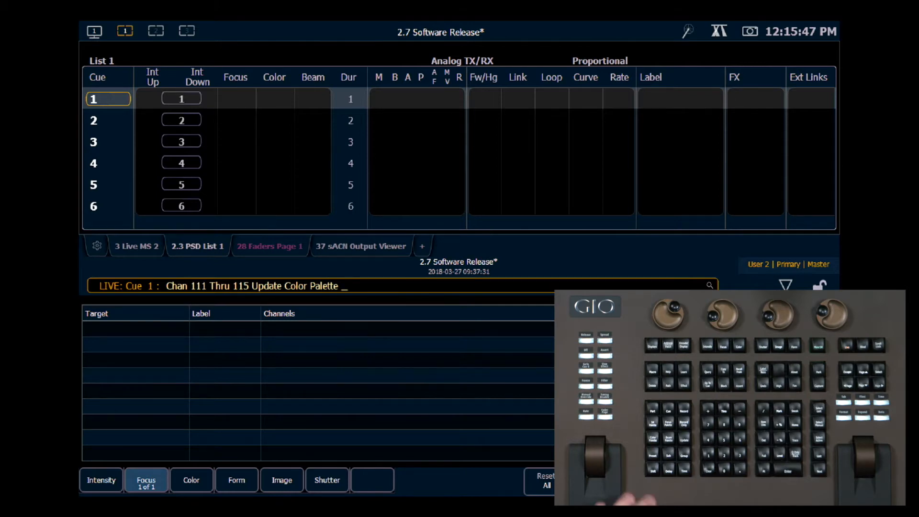
{"action": "key", "text": "ctrl+f"}
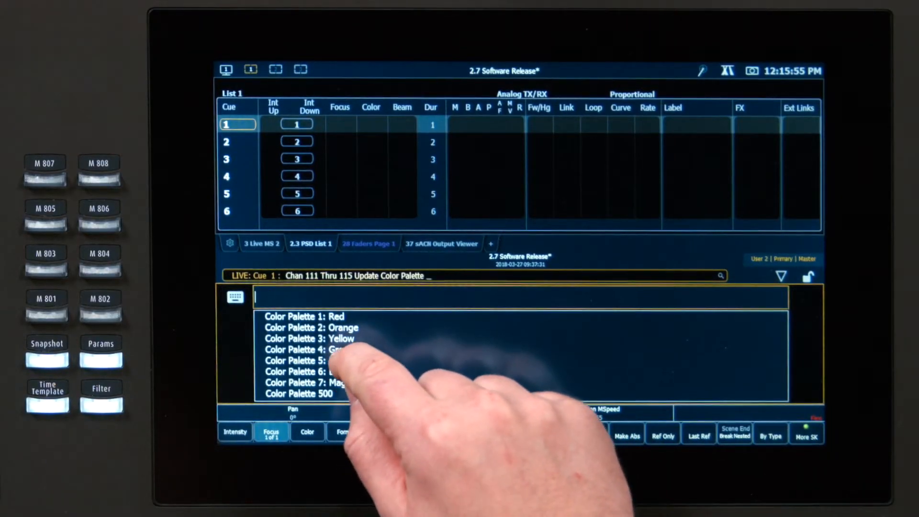
{"action": "left_click", "coordinate": [334, 361]}
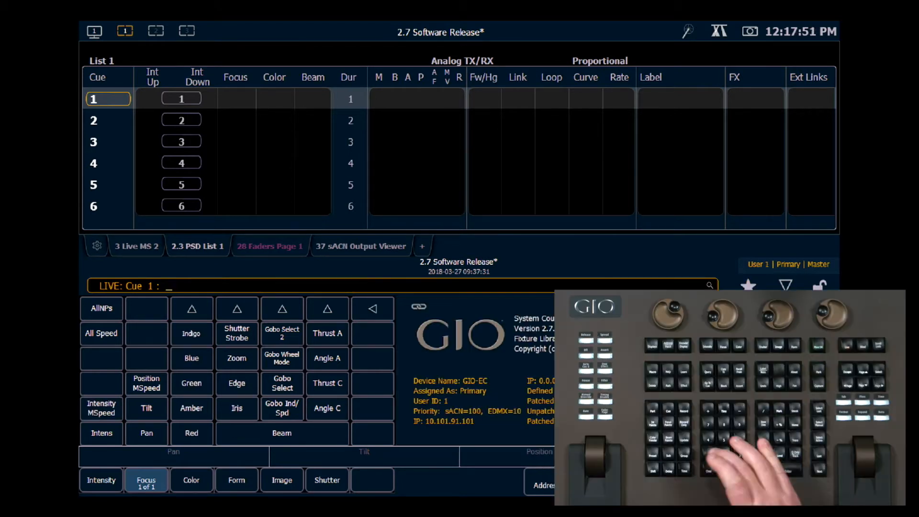
Step: Select channel 1 and toggle the link of its About display
{"action": "type", "text": "1 : Chan 1"}
{"action": "key", "text": "Return"}
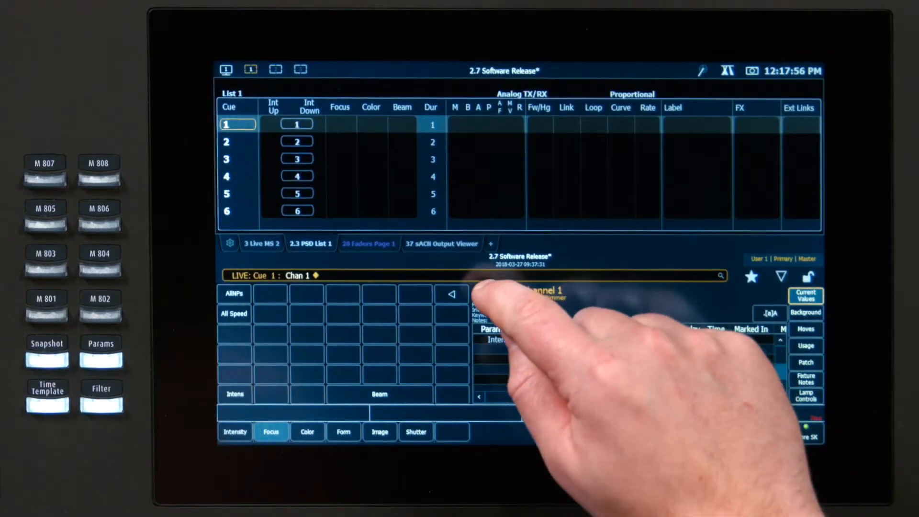
{"action": "left_click", "coordinate": [418, 306]}
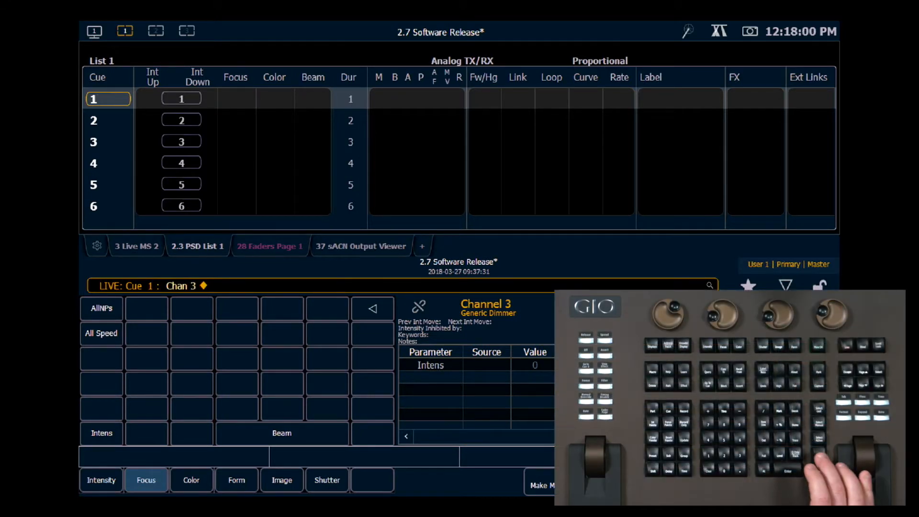
Step: Select group 8 to view its information in the About display
{"action": "key", "text": "g"}
{"action": "key", "text": "8"}
{"action": "key", "text": "Return"}
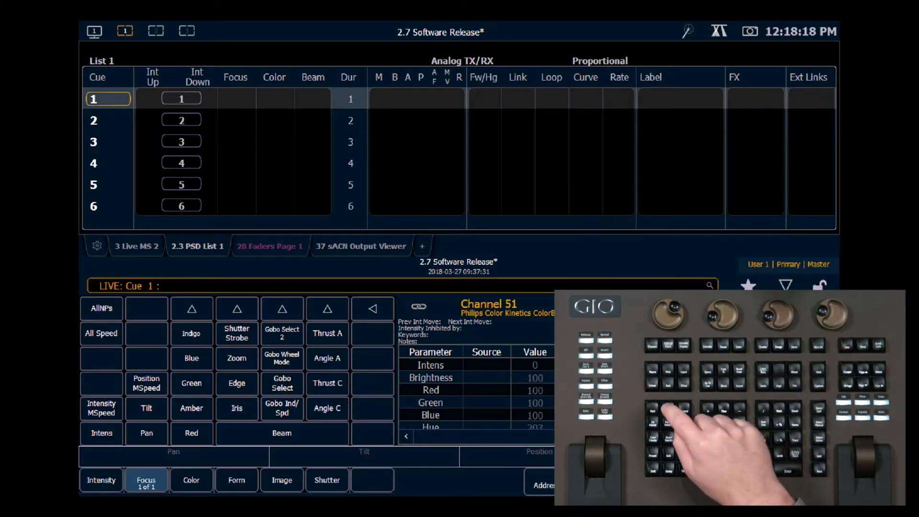
Step: Select cue 1 and step forward through the following cues in the About display
{"action": "key", "text": "q"}
{"action": "key", "text": "1"}
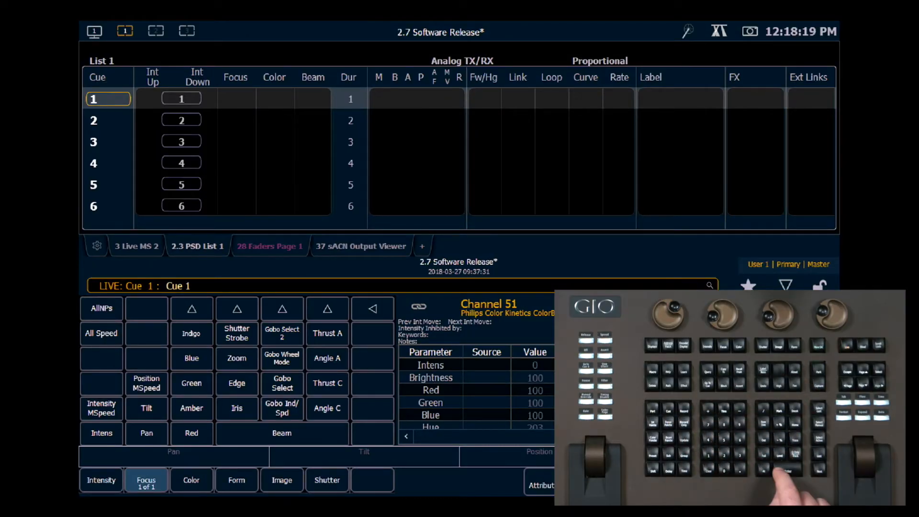
{"action": "key", "text": "Return"}
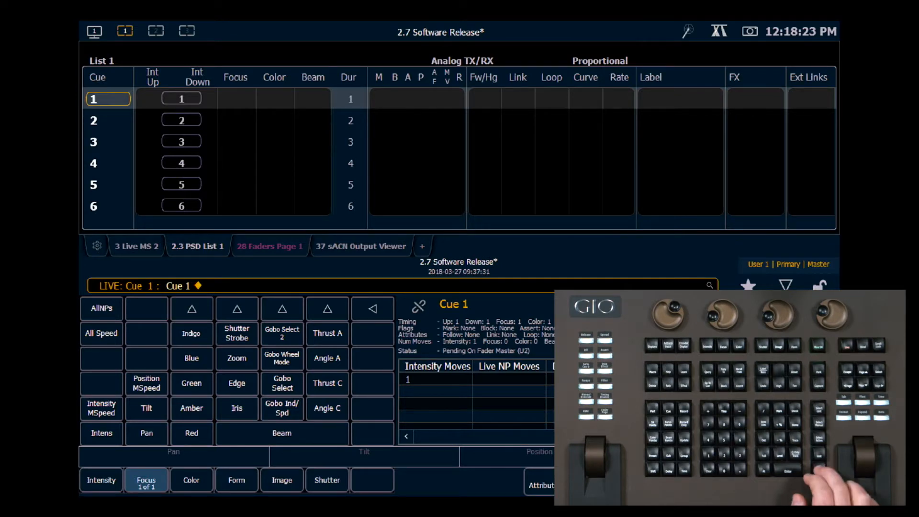
{"action": "key", "text": "ctrl+space"}
{"action": "key", "text": "ctrl+space"}
{"action": "key", "text": "ctrl+space"}
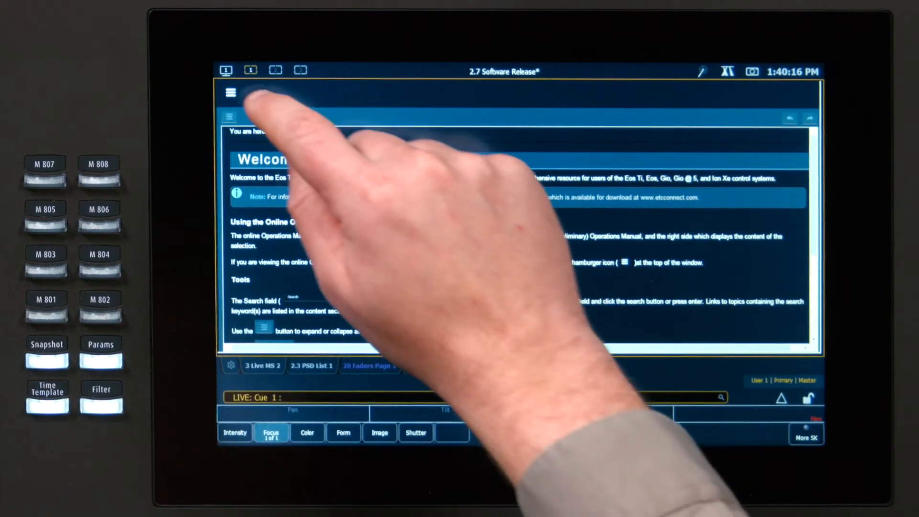
Step: Browse the index and contents of the online manual and search it for patch
{"action": "left_click", "coordinate": [224, 92]}
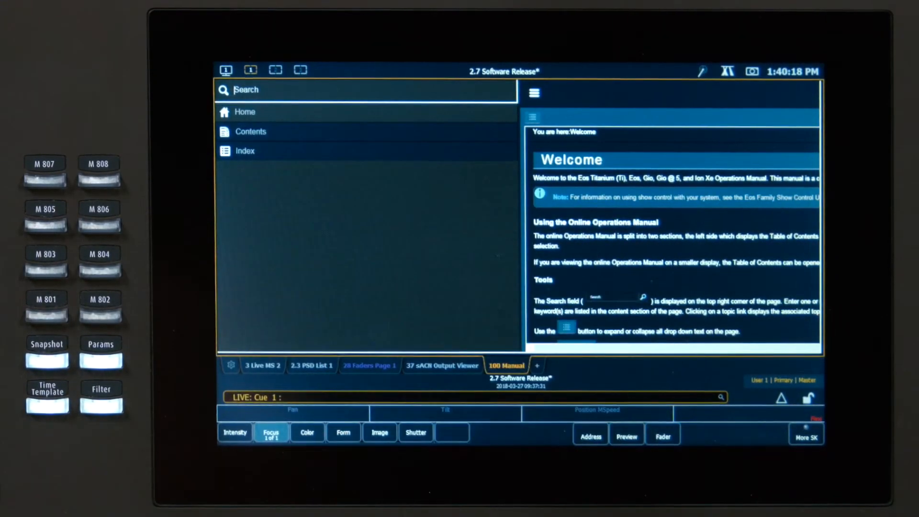
{"action": "left_click", "coordinate": [244, 149]}
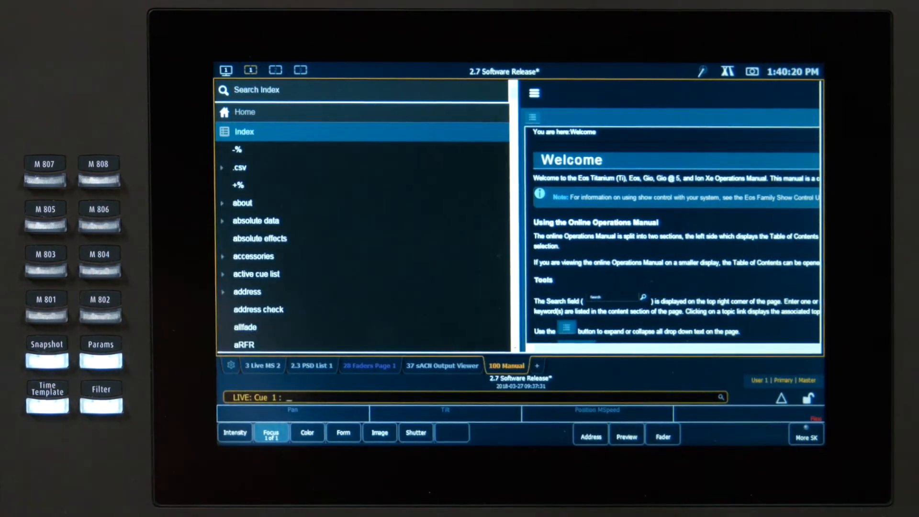
{"action": "left_click", "coordinate": [268, 131]}
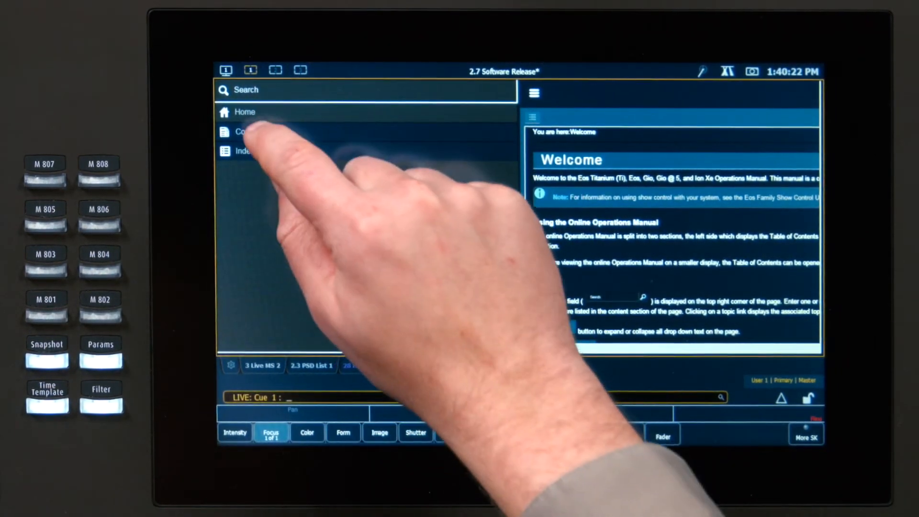
{"action": "left_click", "coordinate": [249, 132]}
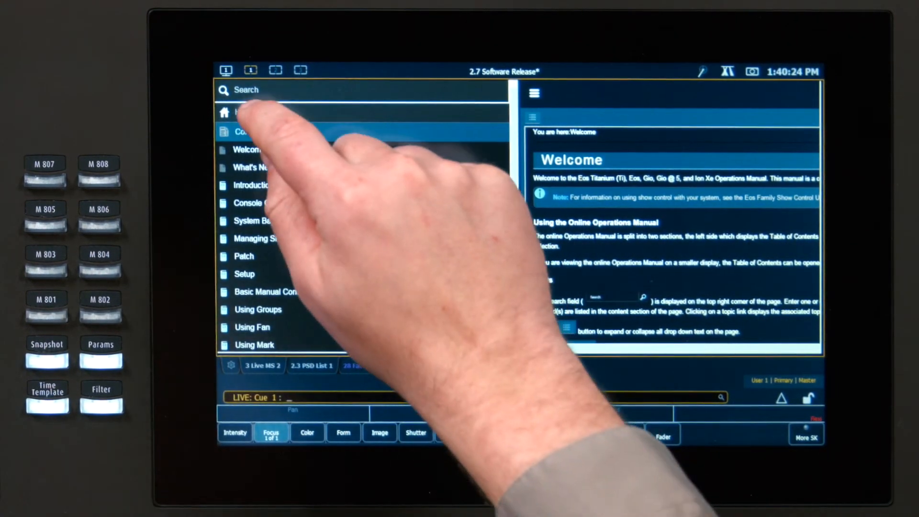
{"action": "left_click", "coordinate": [259, 131]}
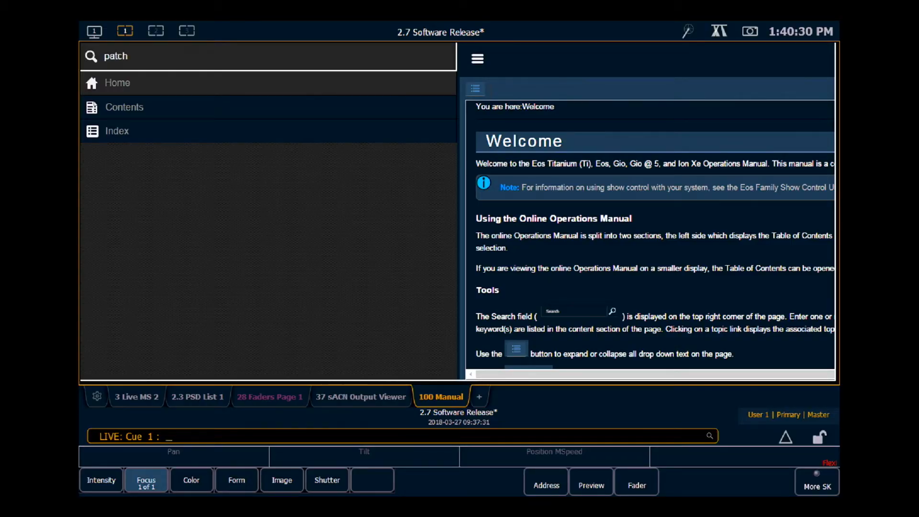
{"action": "key", "text": "Return"}
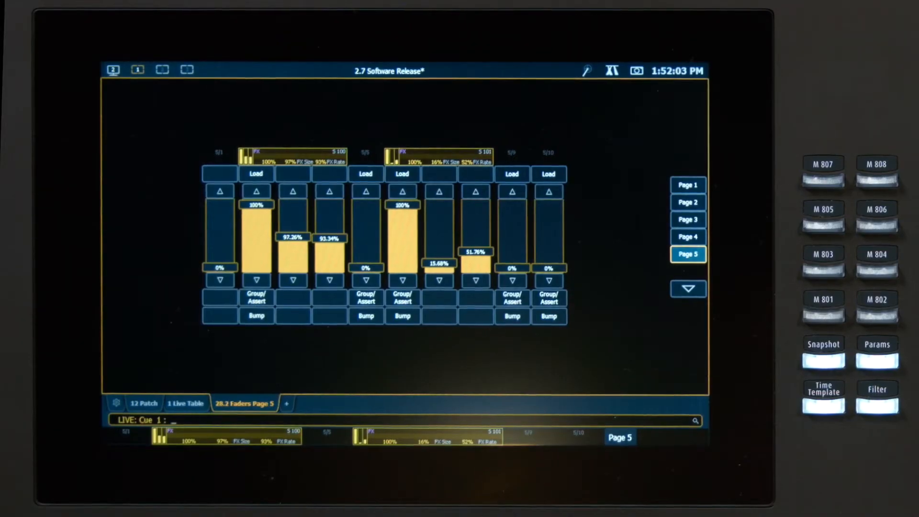
Step: Open the Fader Config display and show Fader Page 5
{"action": "left_click", "coordinate": [286, 404]}
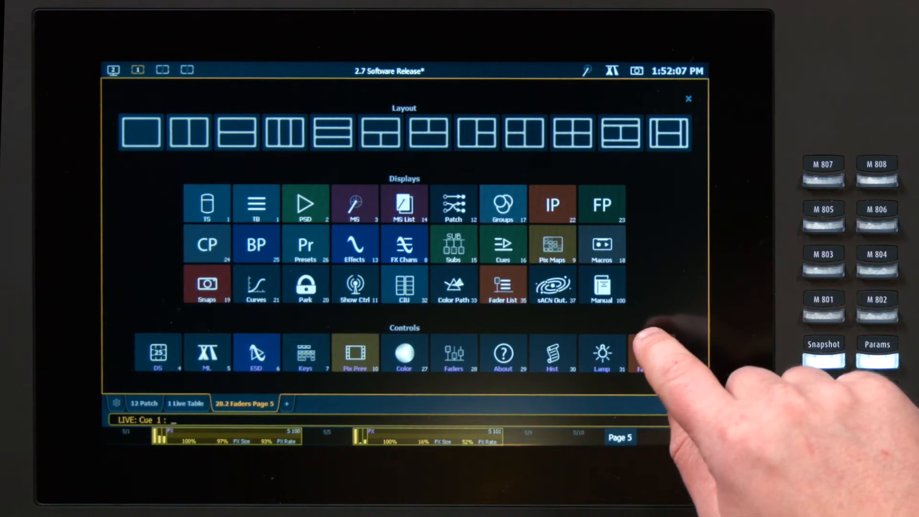
{"action": "left_click", "coordinate": [651, 354]}
{"action": "left_click", "coordinate": [330, 96]}
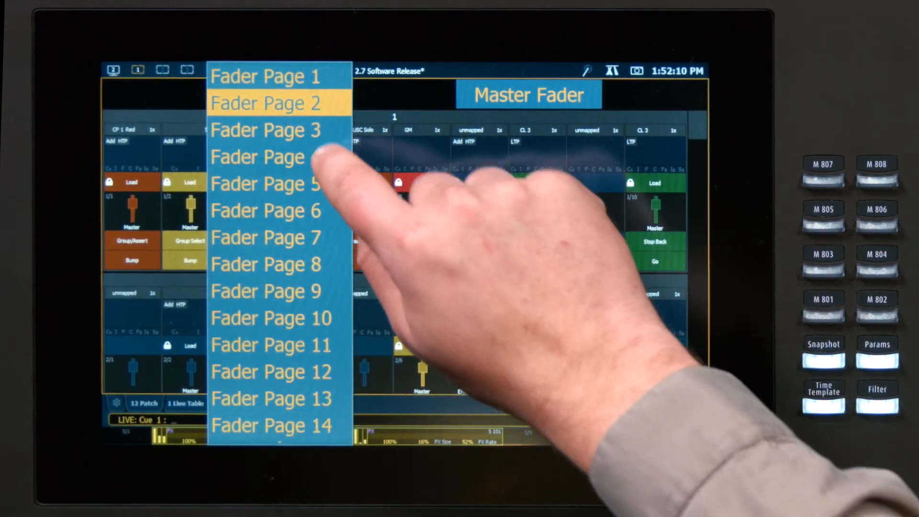
{"action": "left_click", "coordinate": [293, 182]}
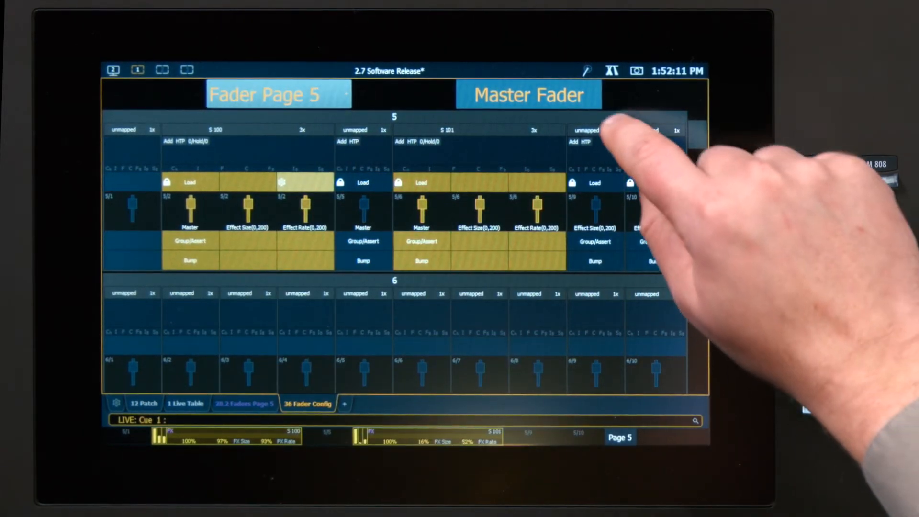
Step: Map the unmapped fader 5/9 as a Global Effect Fader
{"action": "left_click", "coordinate": [587, 131]}
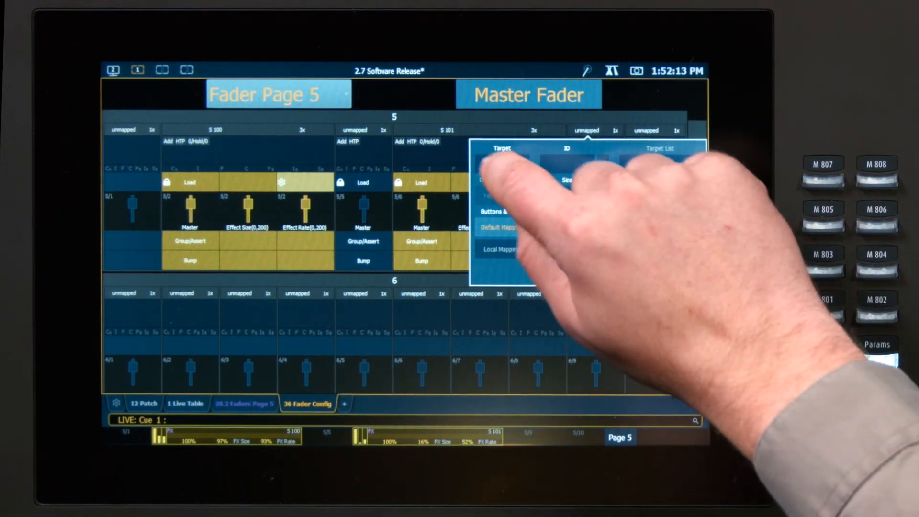
{"action": "left_click", "coordinate": [502, 164]}
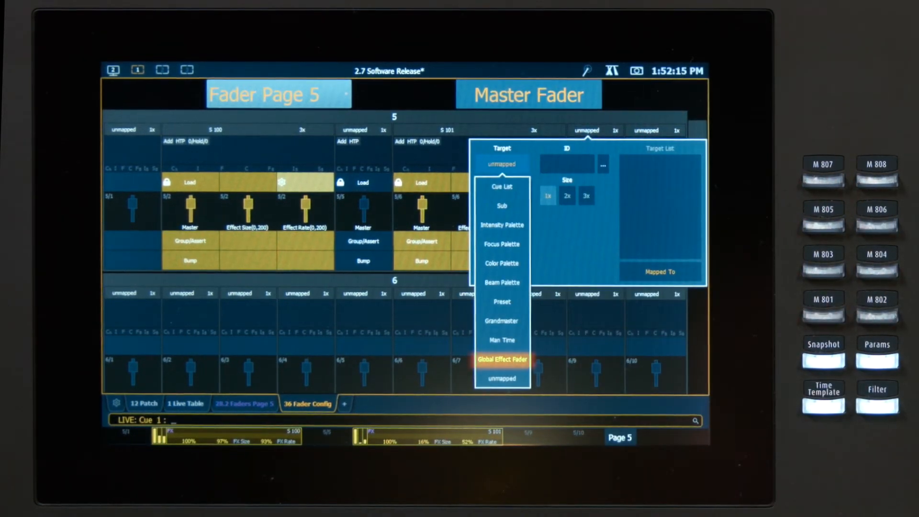
{"action": "left_click", "coordinate": [493, 359]}
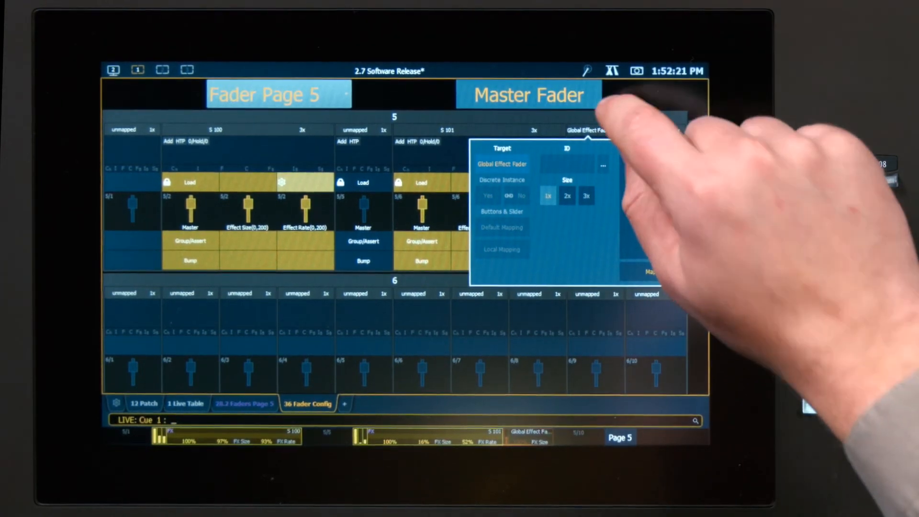
Step: Open the slider function options of the Global Effect Fader and its filter settings
{"action": "left_click", "coordinate": [622, 129]}
{"action": "left_click", "coordinate": [613, 206]}
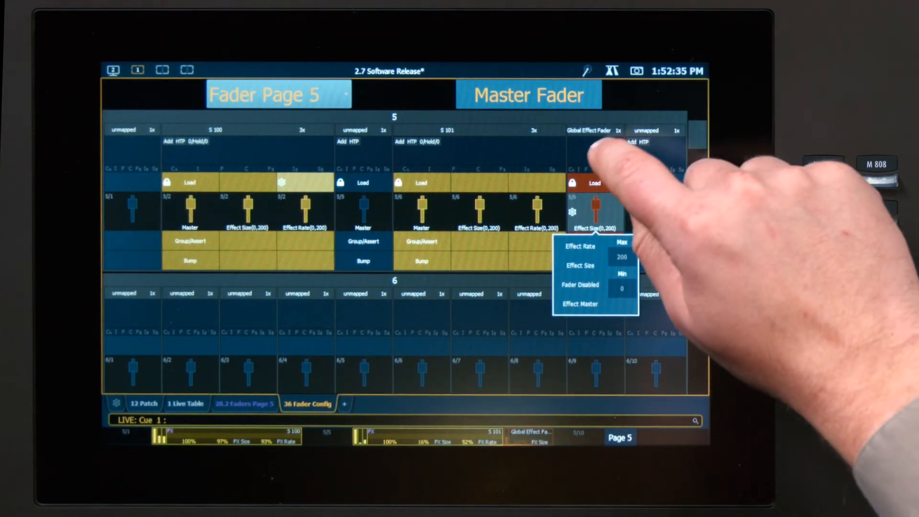
{"action": "left_click", "coordinate": [606, 154]}
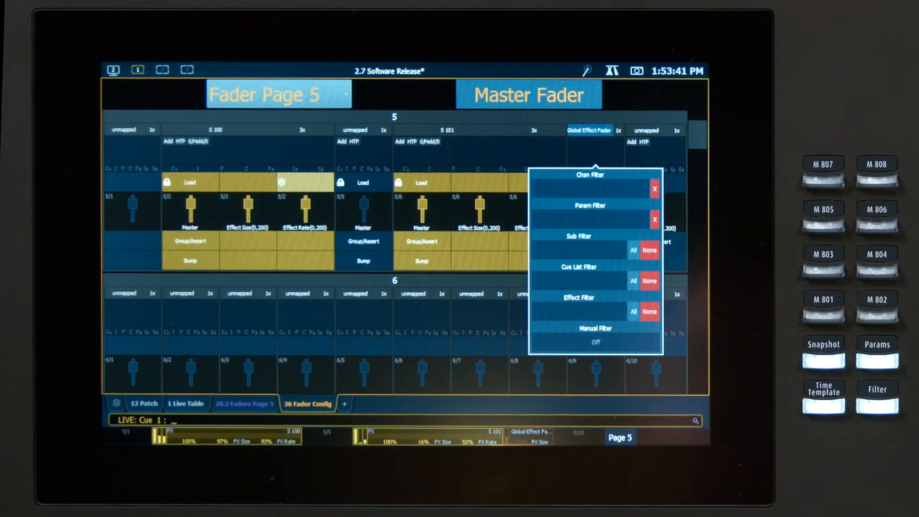